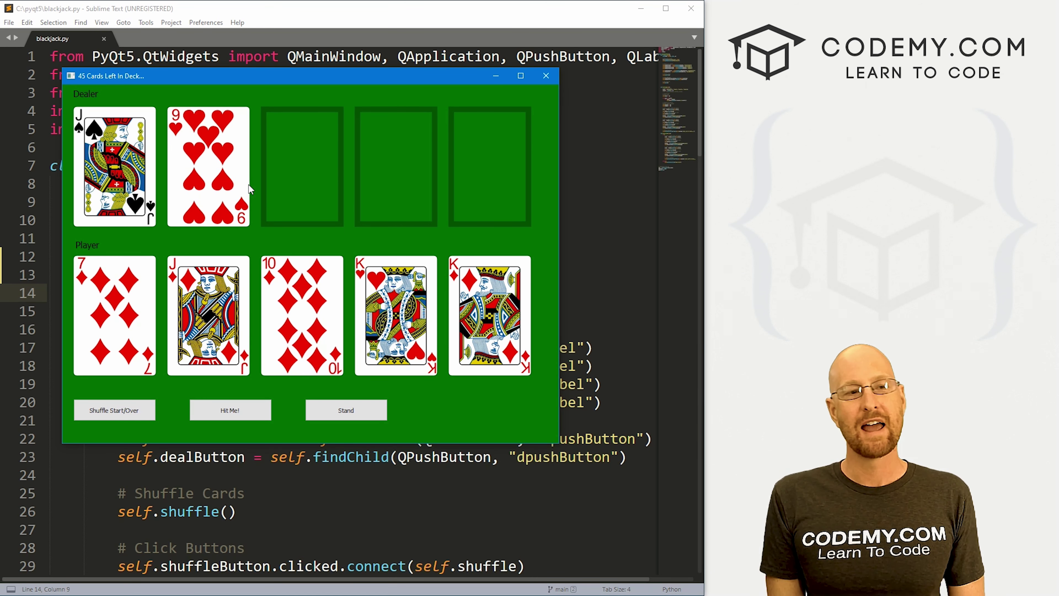
Close the running blackjack game window and return to the blackjack.py code.
mouse_move(216, 79)
left_mouse_down()
mouse_move(249, 78)
mouse_move(277, 119)
mouse_move(225, 75)
left_mouse_up()
left_click(548, 77)
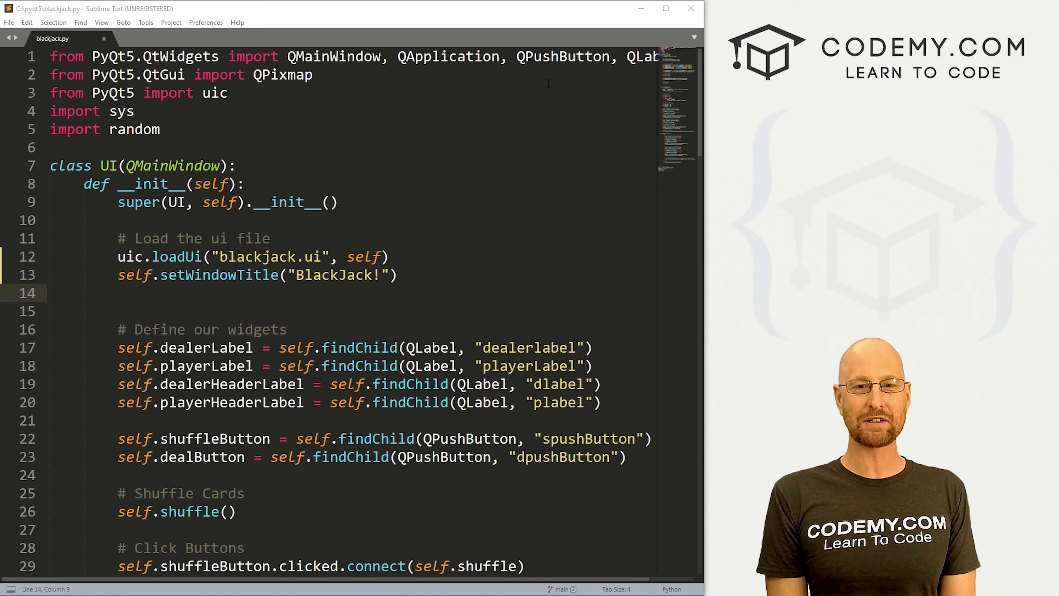
left_click_drag(417, 147, 412, 368)
left_click(416, 310)
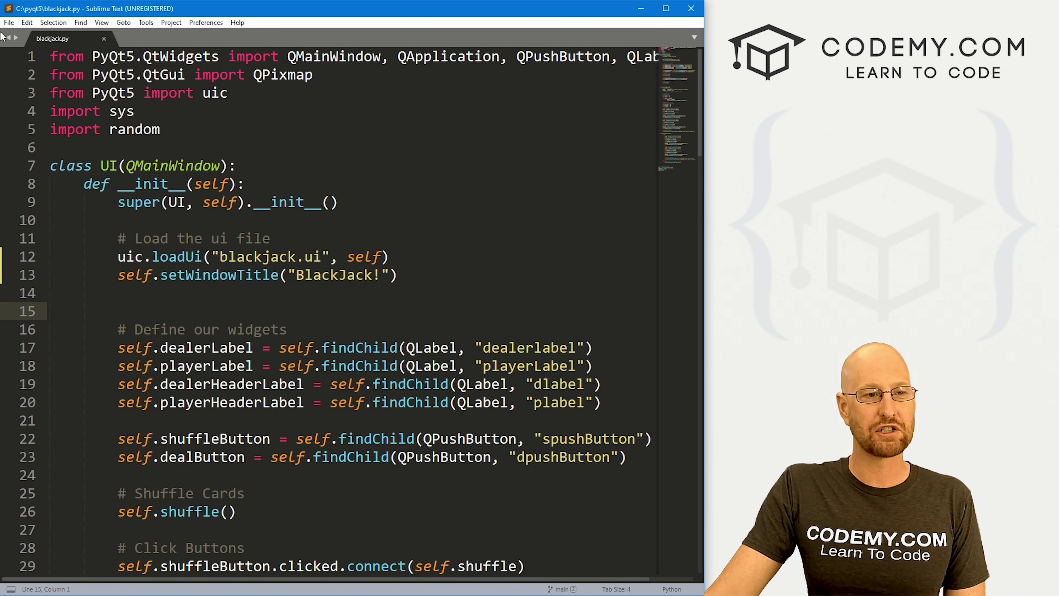
Check the window title and the name of the loaded UI file in blackjack.py.
left_click(296, 275)
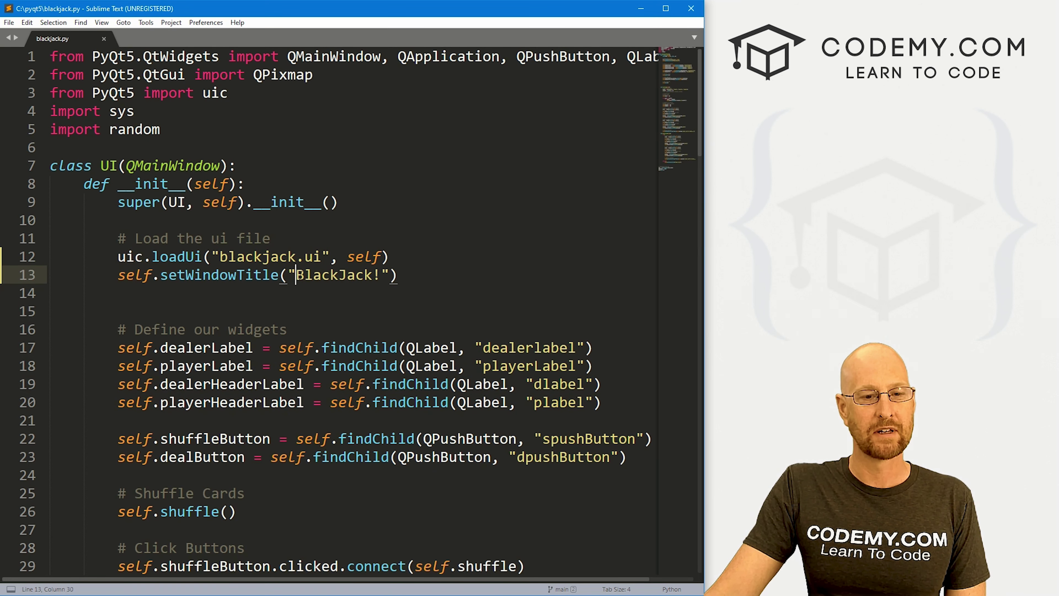
left_click_drag(296, 275, 364, 275)
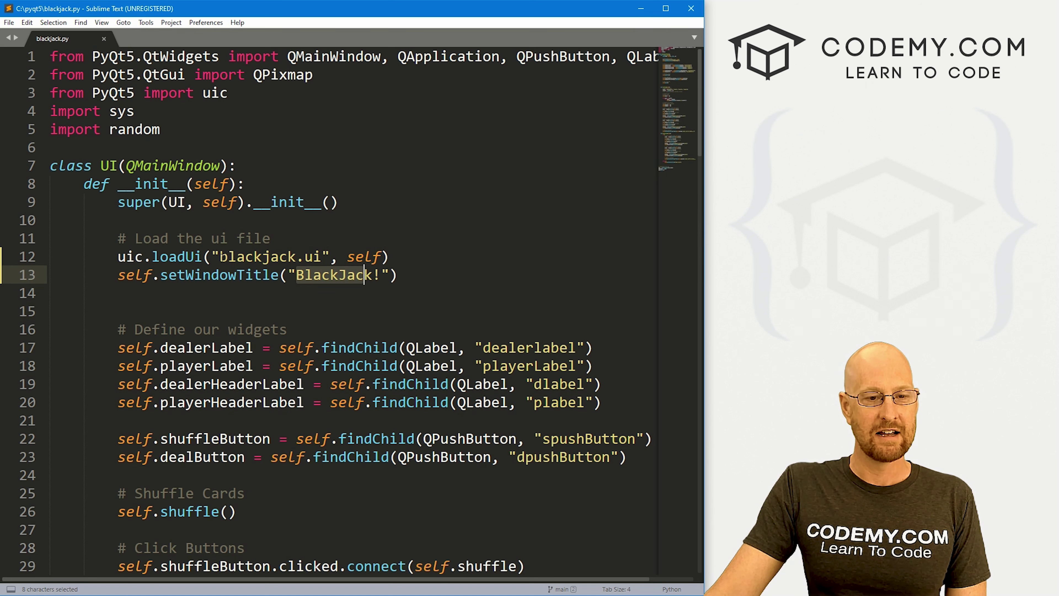
left_click_drag(219, 257, 322, 257)
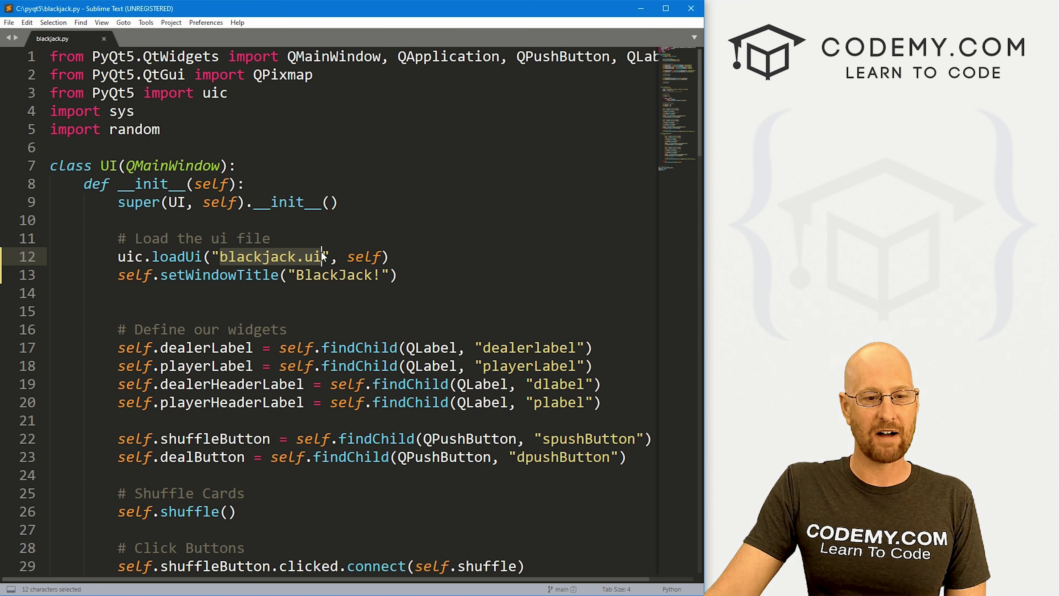
left_click(337, 243)
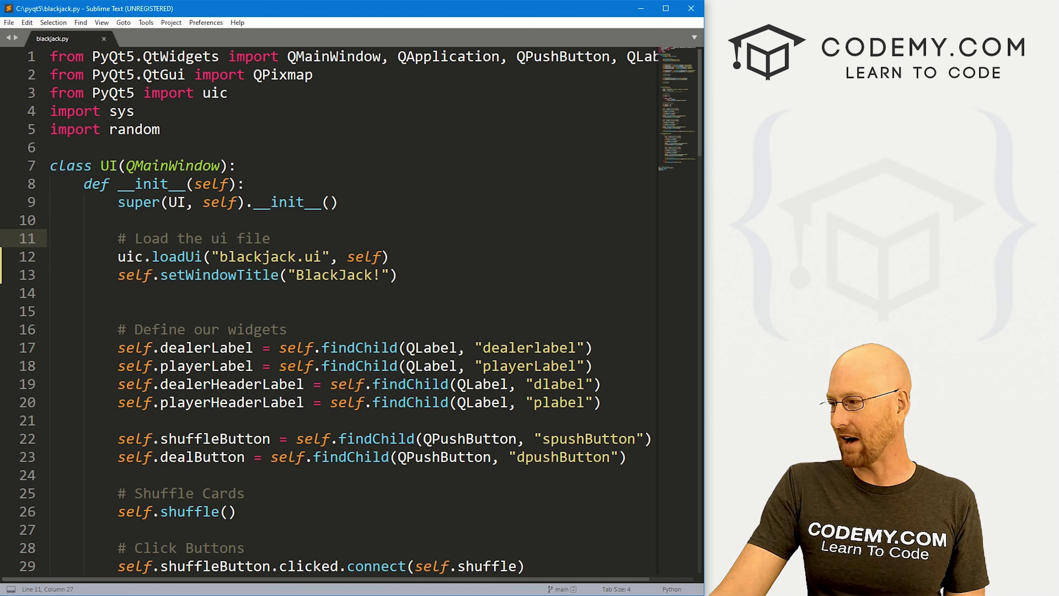
Switch to the Git Bash terminal in /c/pyqt5 and launch Qt Designer with the designer command.
key("alt+Tab")
left_click_drag(207, 43, 281, 44)
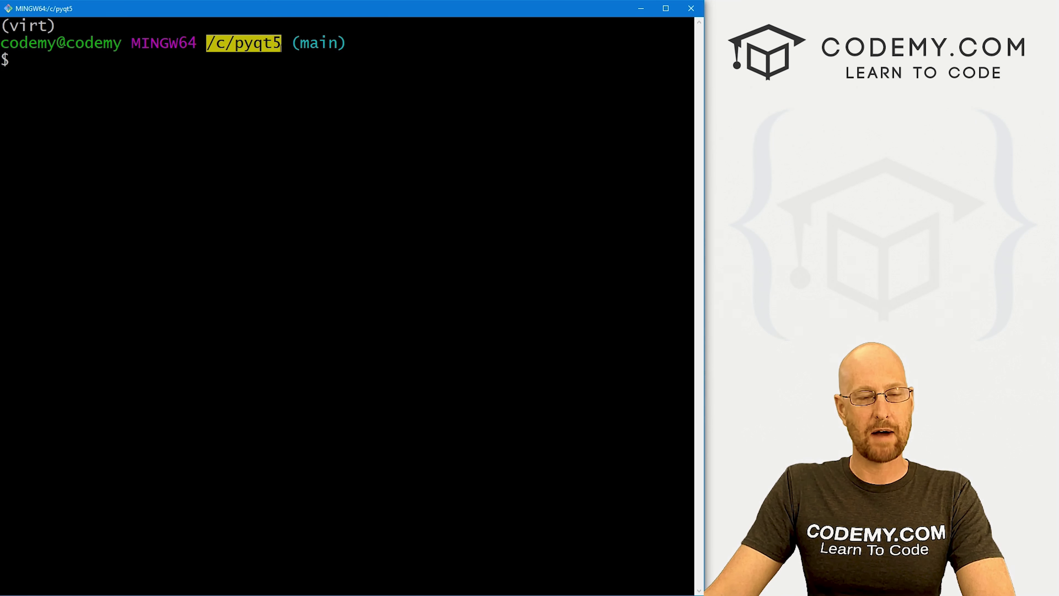
triple_click(9, 26)
left_click(9, 26)
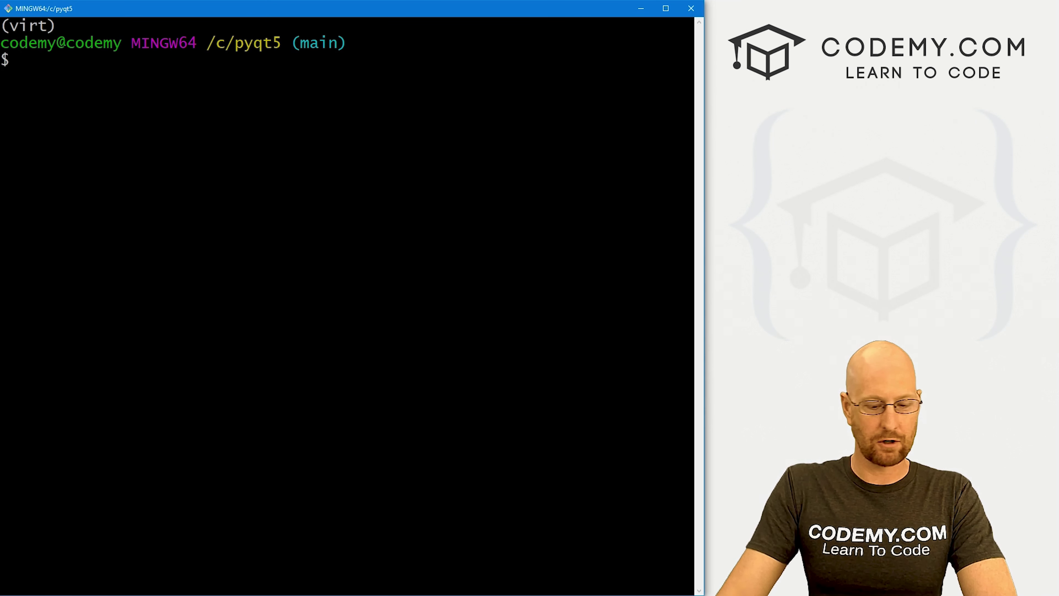
type("designer")
key("Return")
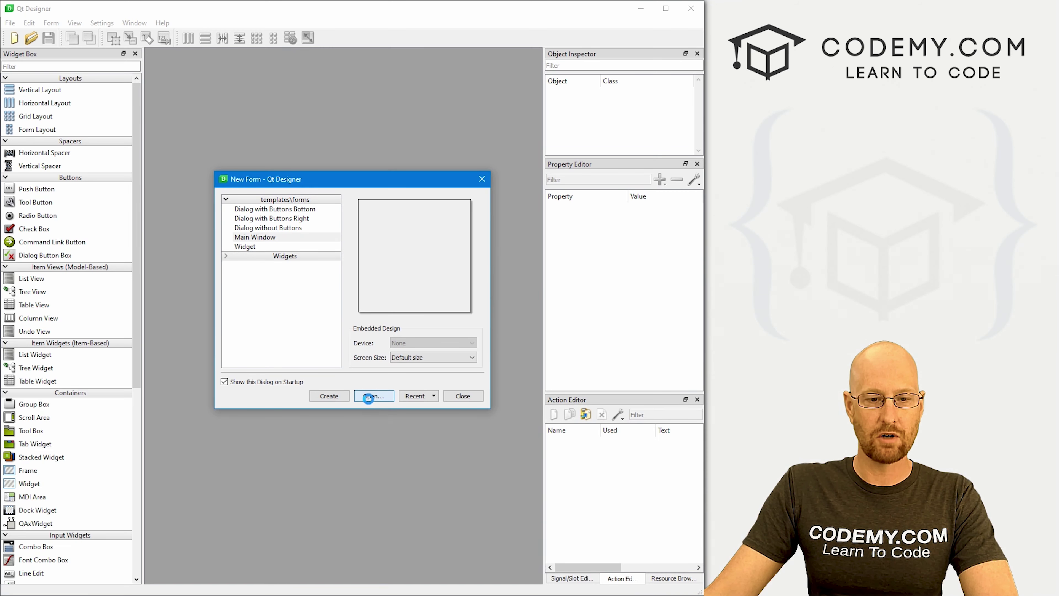
Open the existing form deck.ui from the pyqt5 folder.
left_click(371, 395)
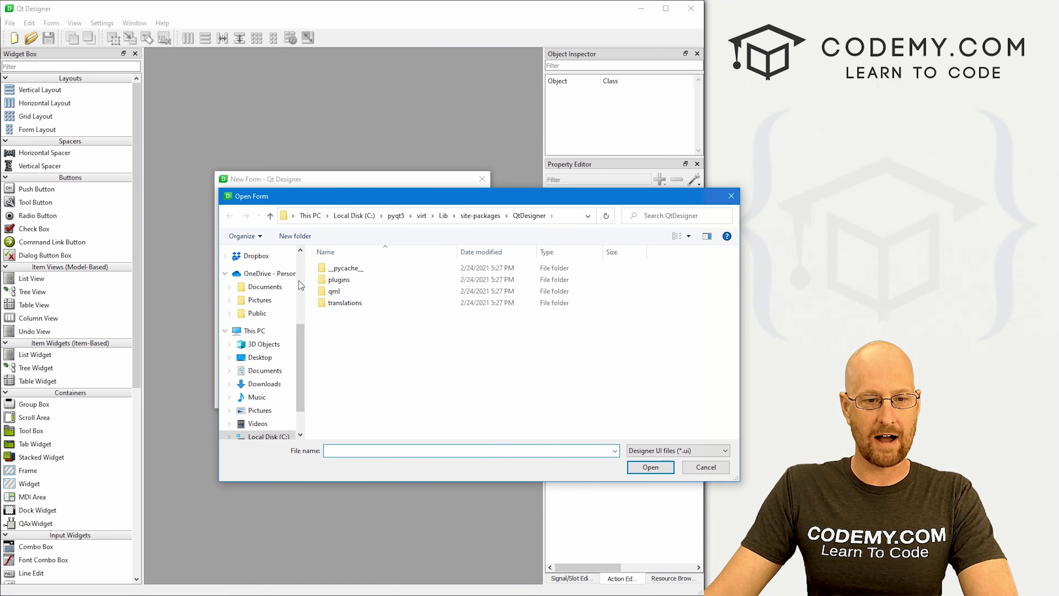
left_click(396, 216)
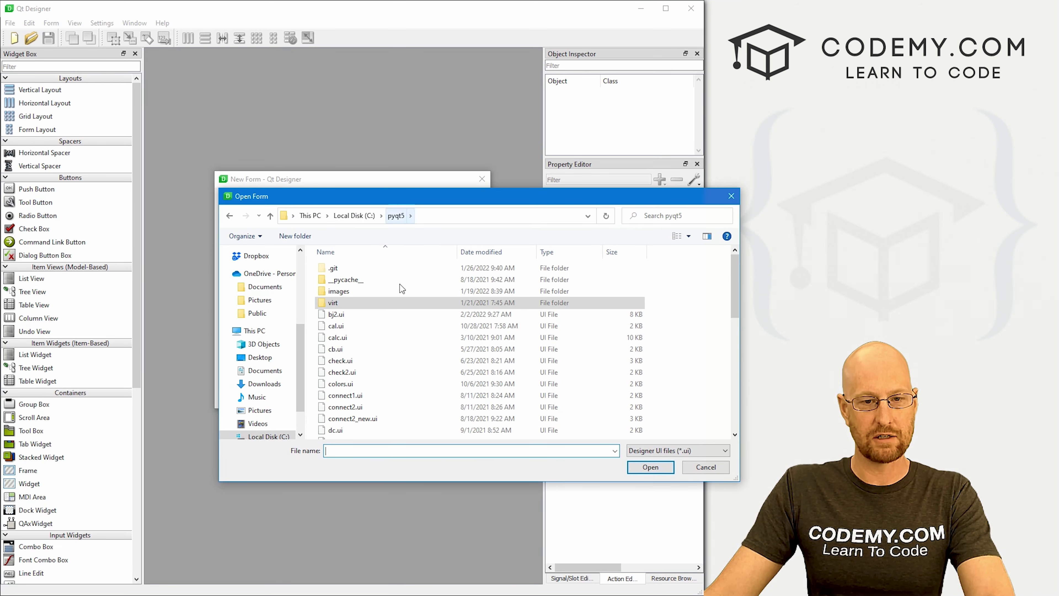
key("d")
scroll(364, 364, "down", 3)
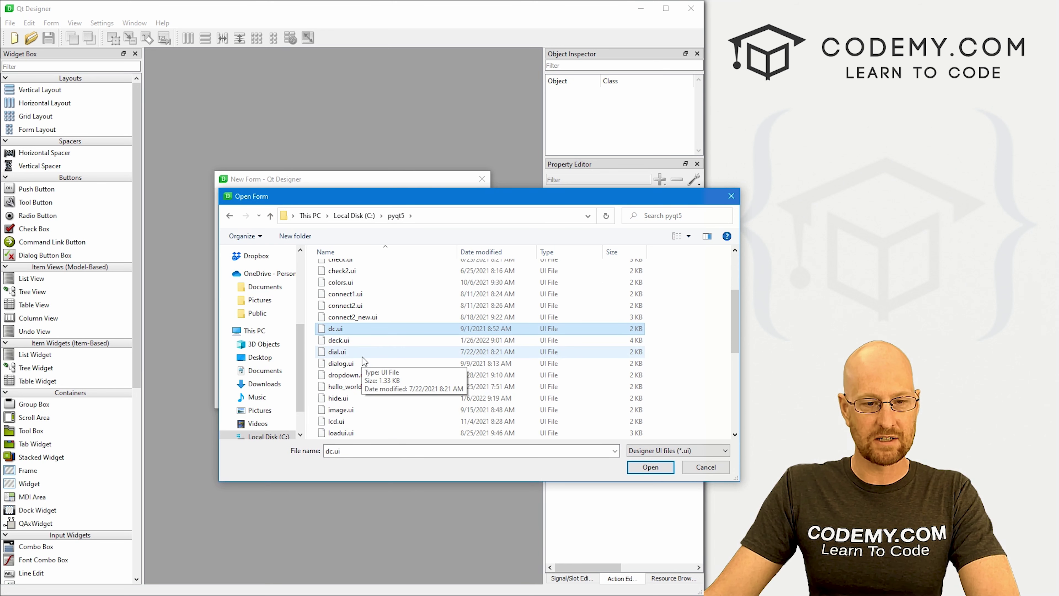
double_click(345, 340)
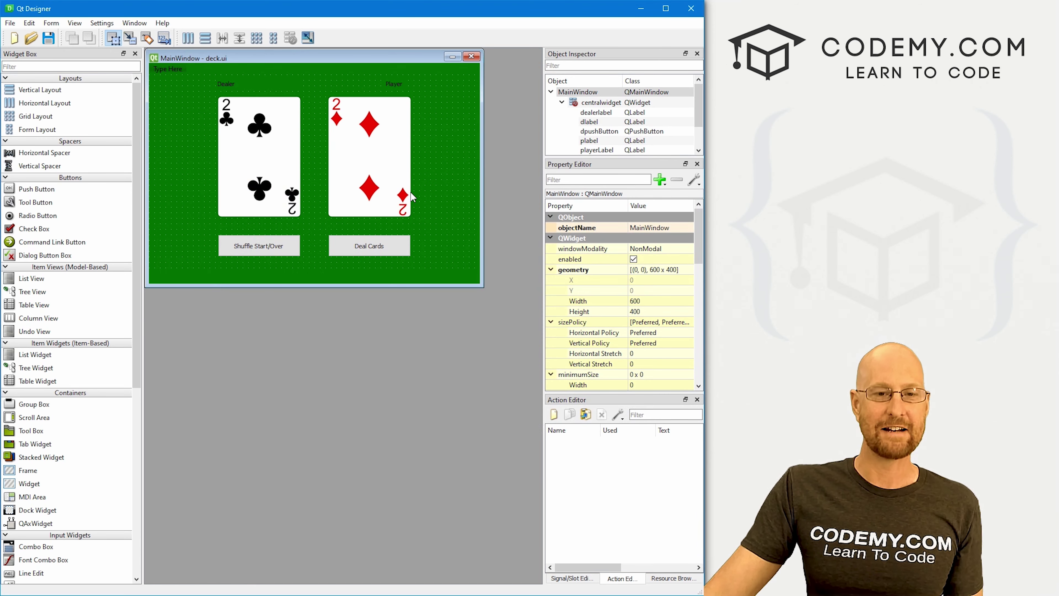
Save a copy of the form in the pyqt5 folder under the name blackjack.
left_click(10, 23)
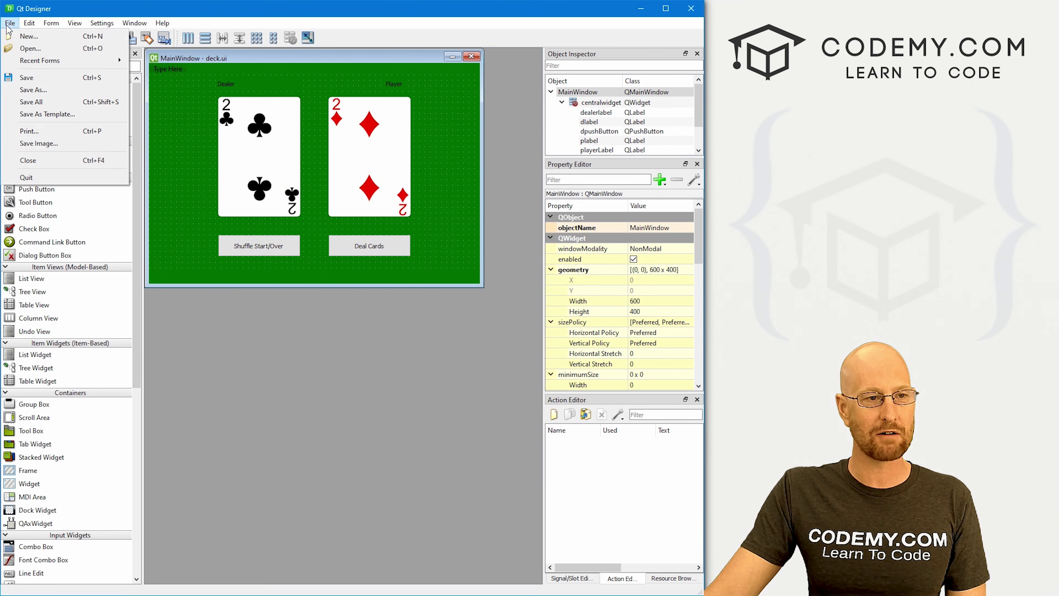
left_click(38, 90)
type("blackjack")
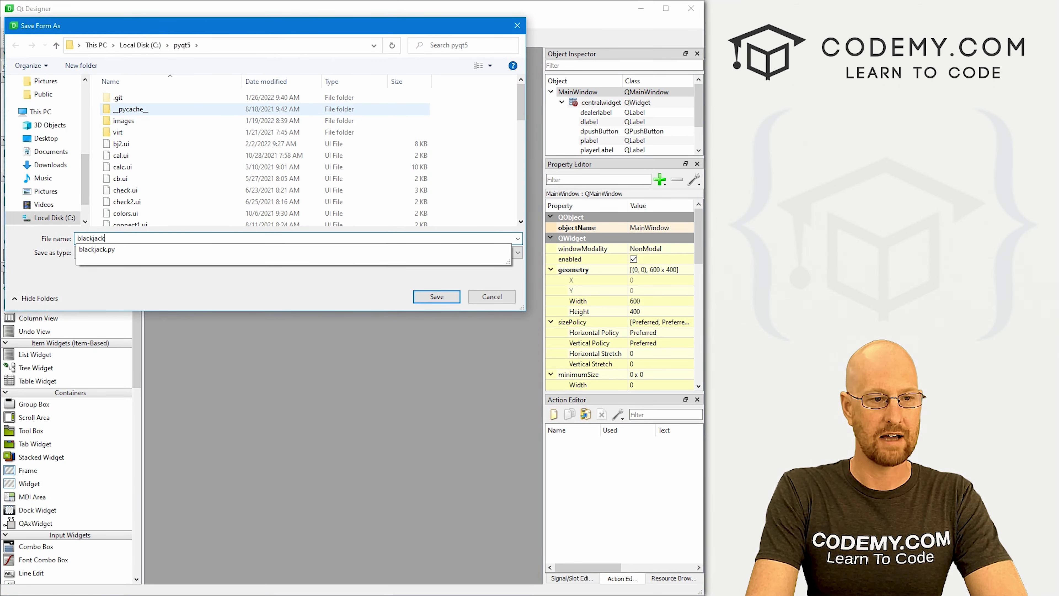
key("Return")
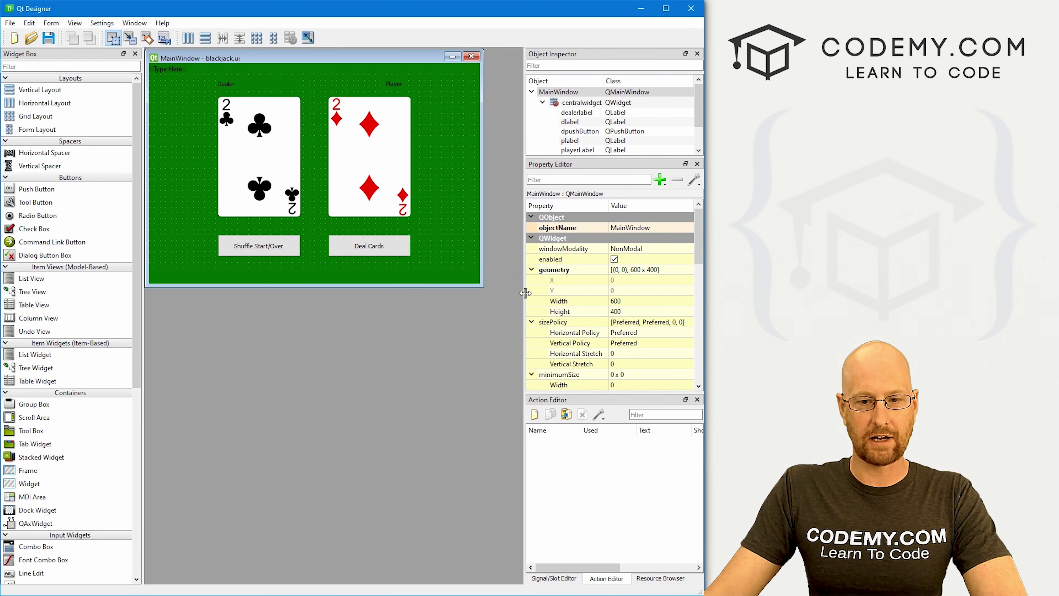
Set the main window's width to 900 and its height to 650.
left_click(628, 301)
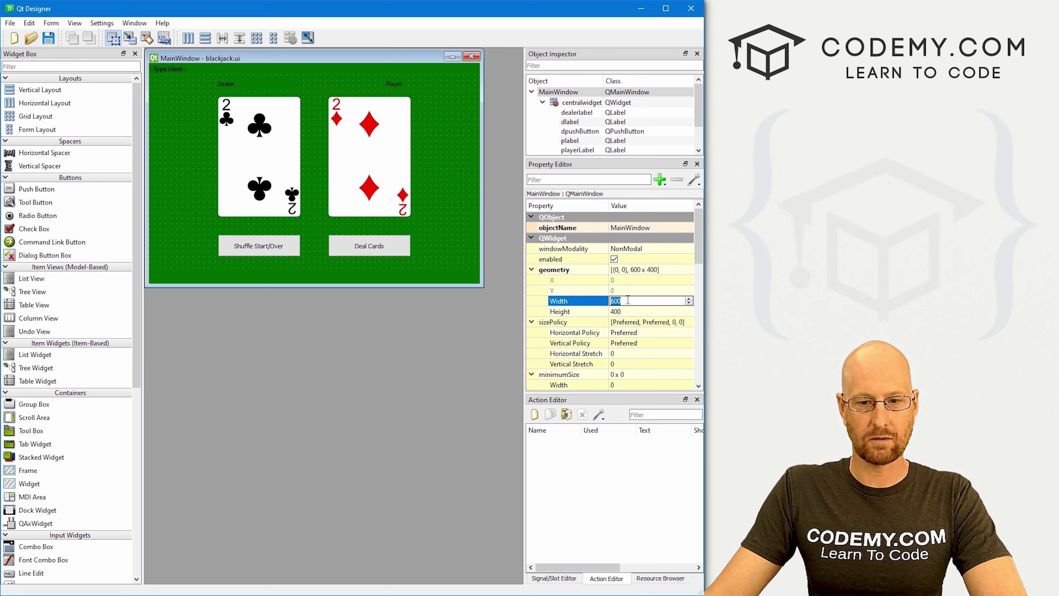
type("90")
key("Tab")
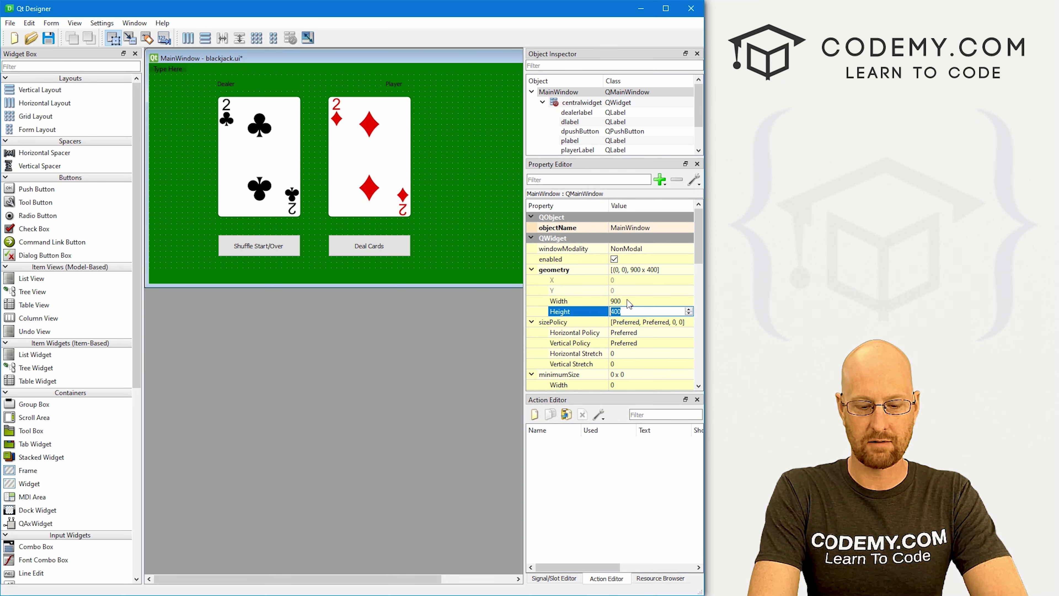
type("650")
key("Return")
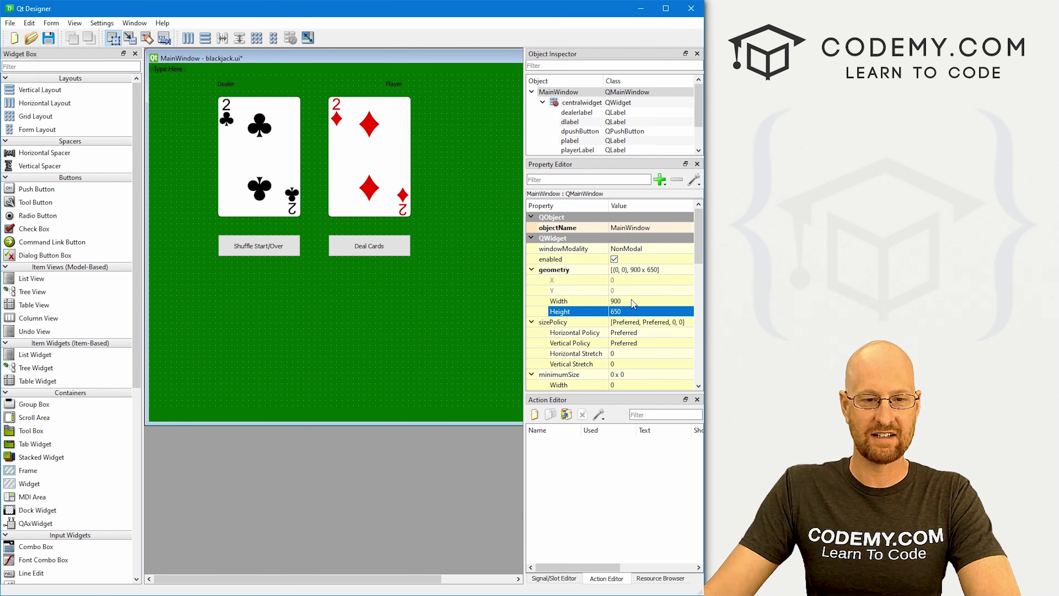
Set the font size of the Dealer header label to 12.
left_click(229, 87)
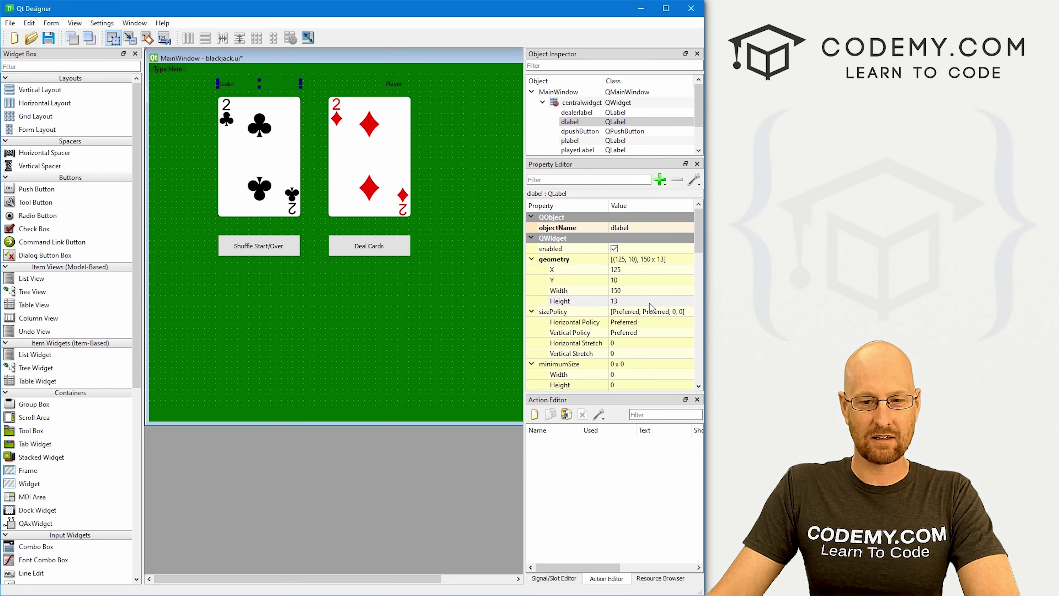
scroll(662, 326, "down", 4)
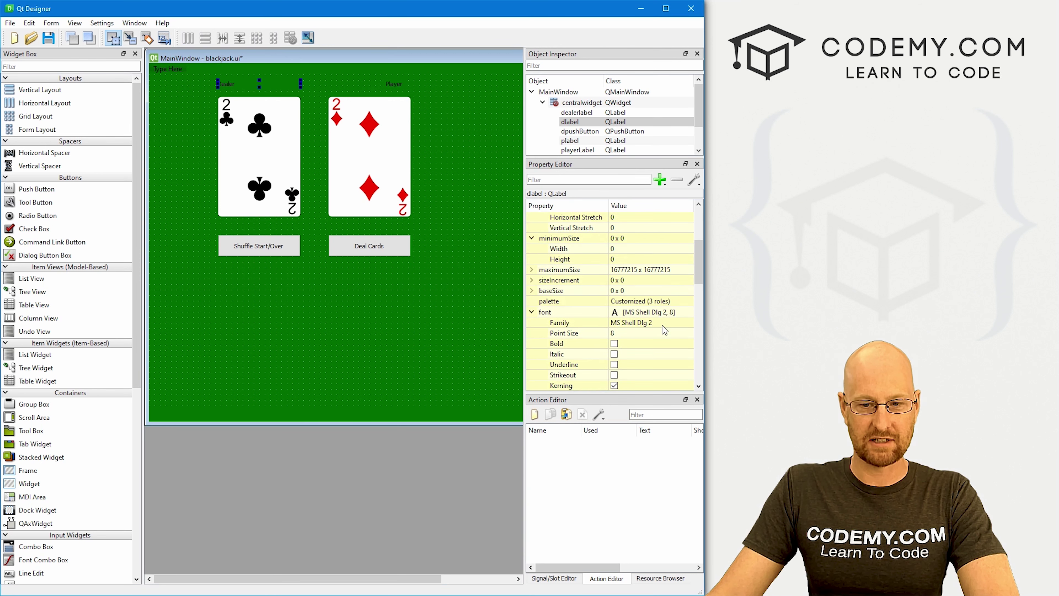
left_click(672, 313)
left_click(679, 312)
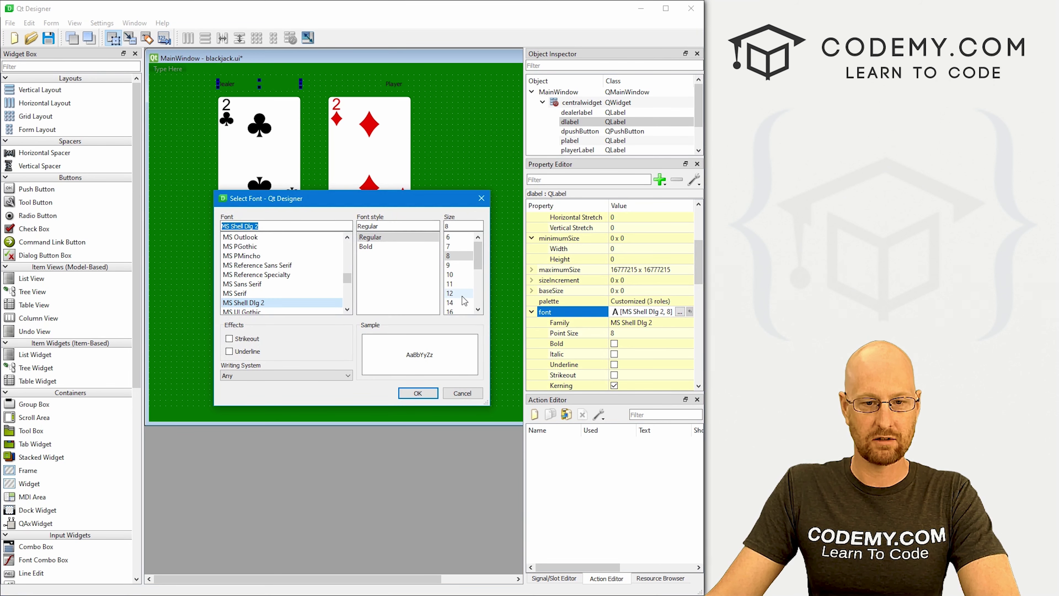
left_click(450, 293)
left_click(418, 393)
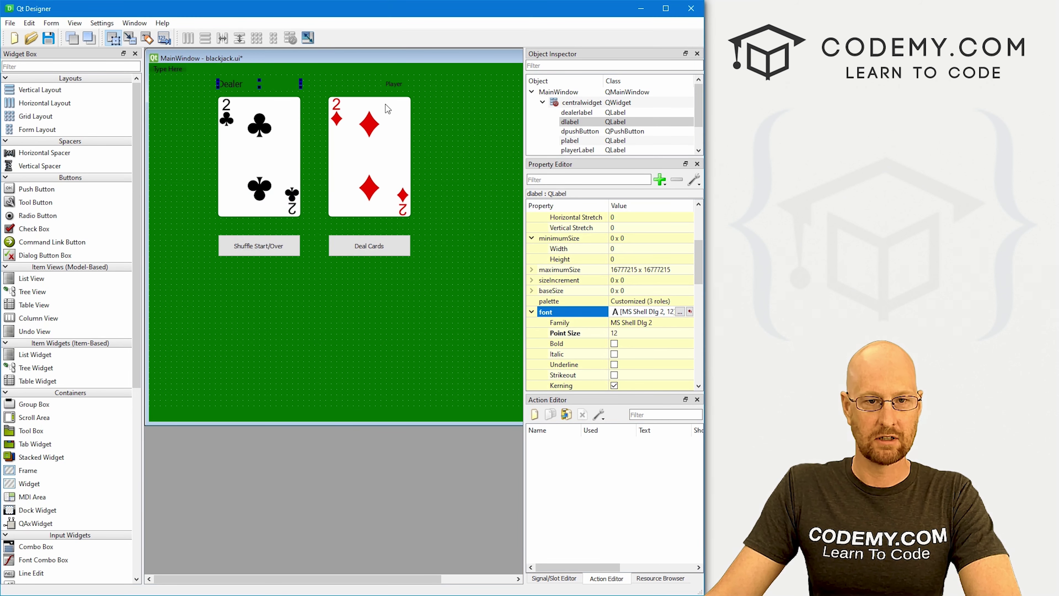
Set the font size of the Player header label to 12.
left_click(396, 85)
left_click(680, 312)
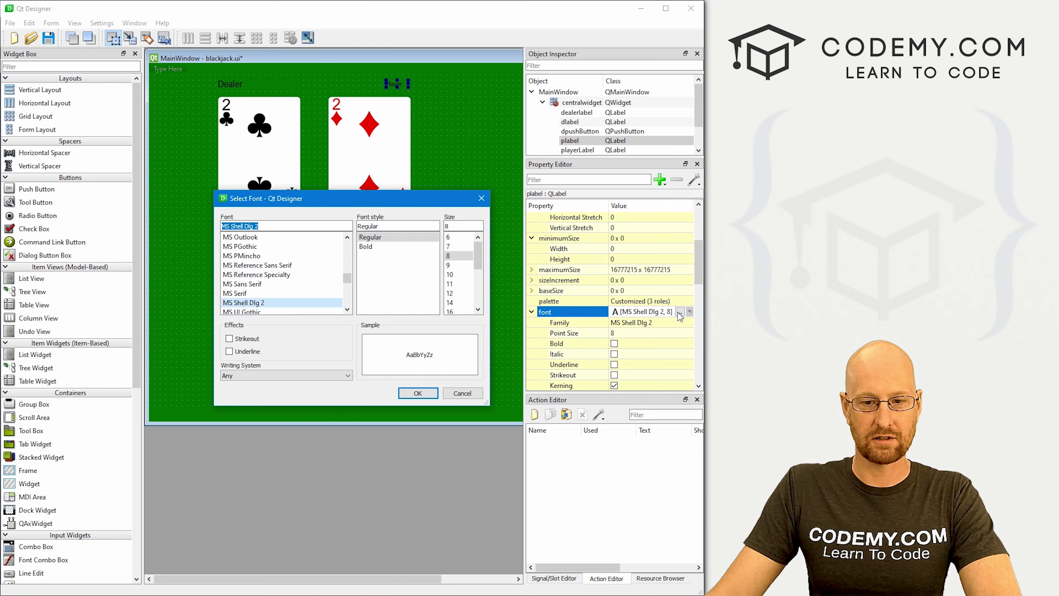
left_click(450, 293)
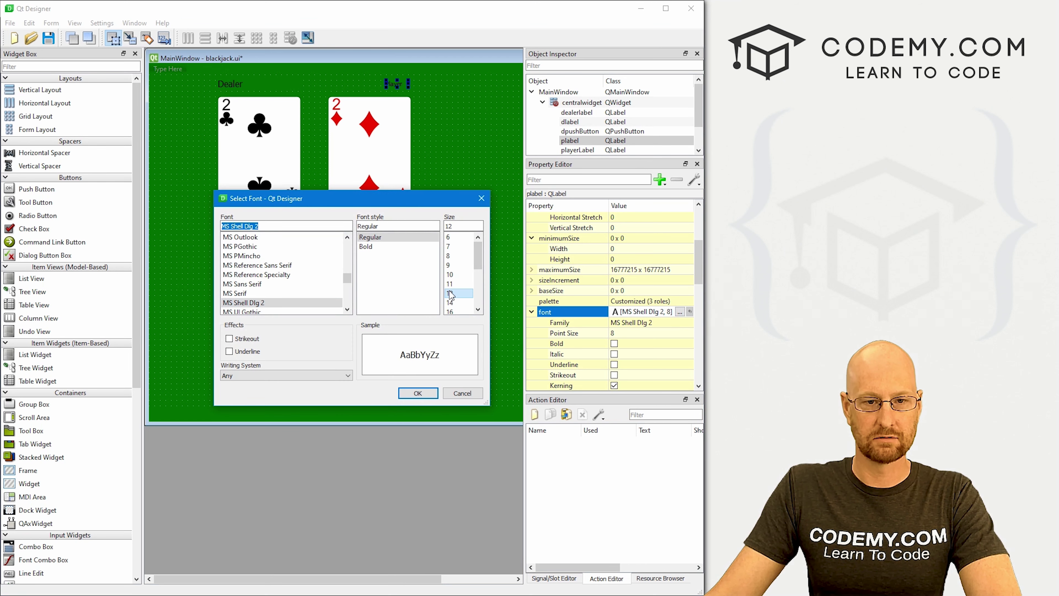
left_click(418, 393)
Enlarge the Player header label to about its card's full width and make the Dealer header label slightly taller.
left_click_drag(384, 83, 329, 85)
left_click(252, 85)
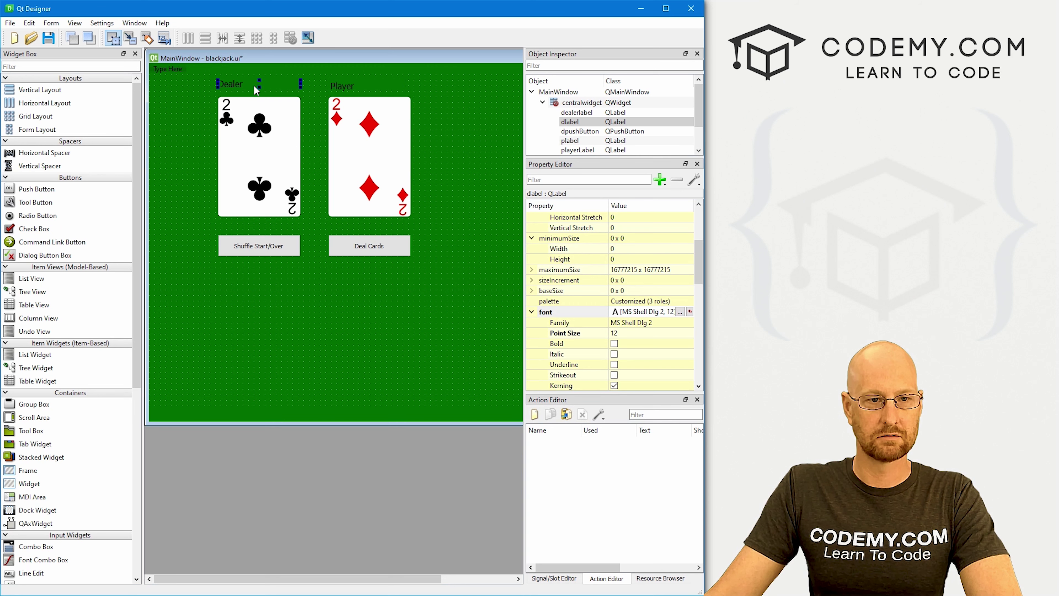
left_click_drag(258, 87, 258, 90)
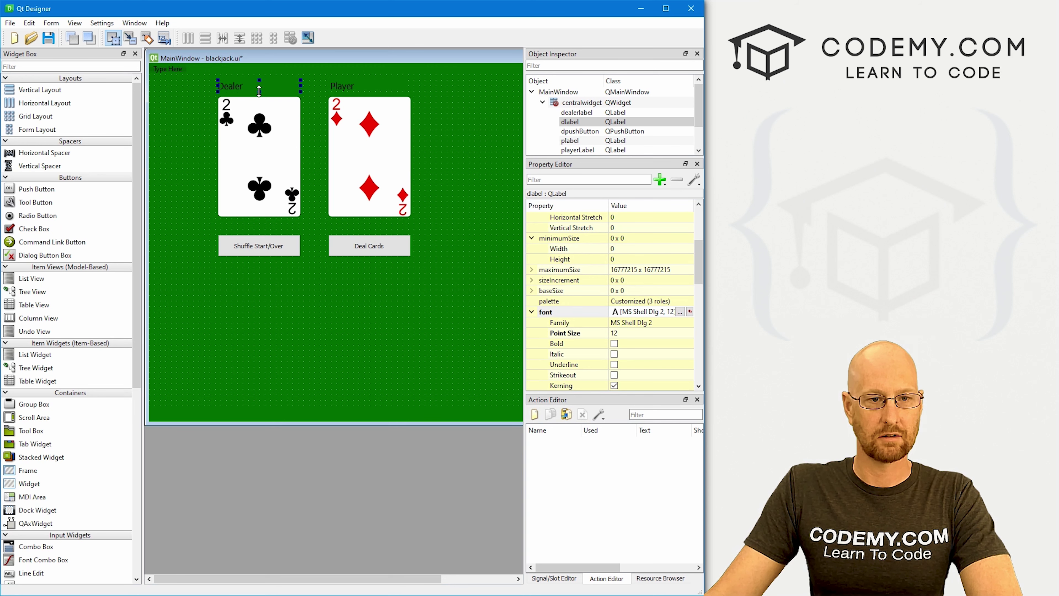
left_click(382, 85)
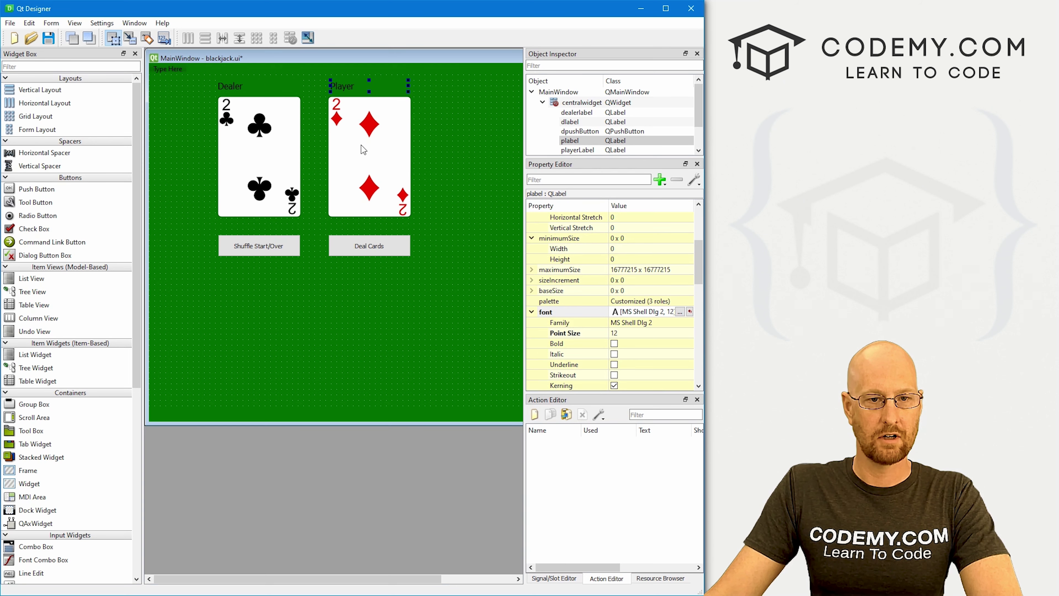
left_click(476, 165)
Move the dealer card and its Dealer header label together to near the form's left edge, leaving a small margin.
left_click(275, 183)
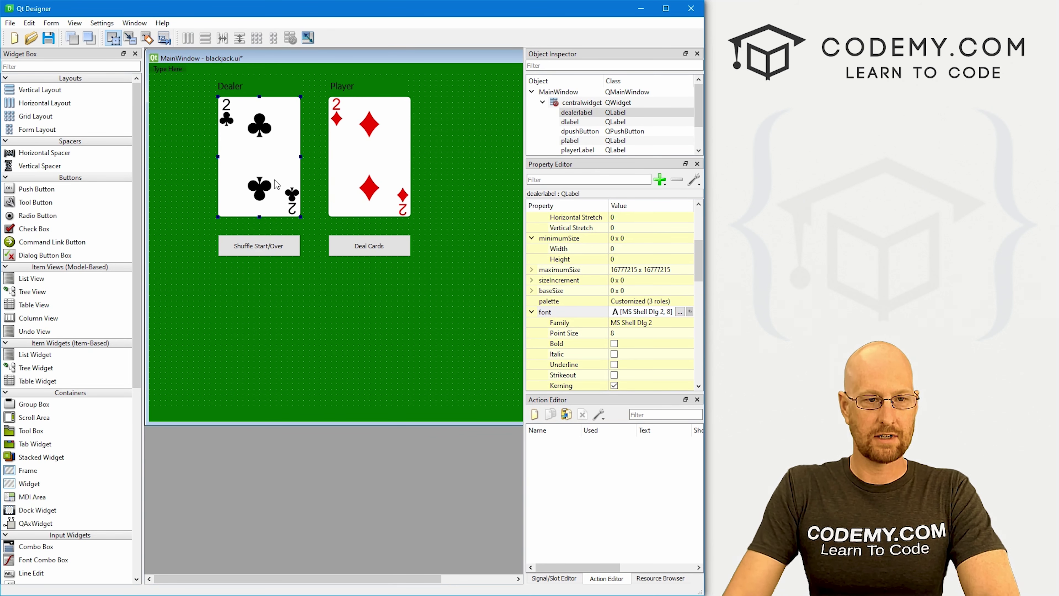
left_click(228, 88, "ctrl")
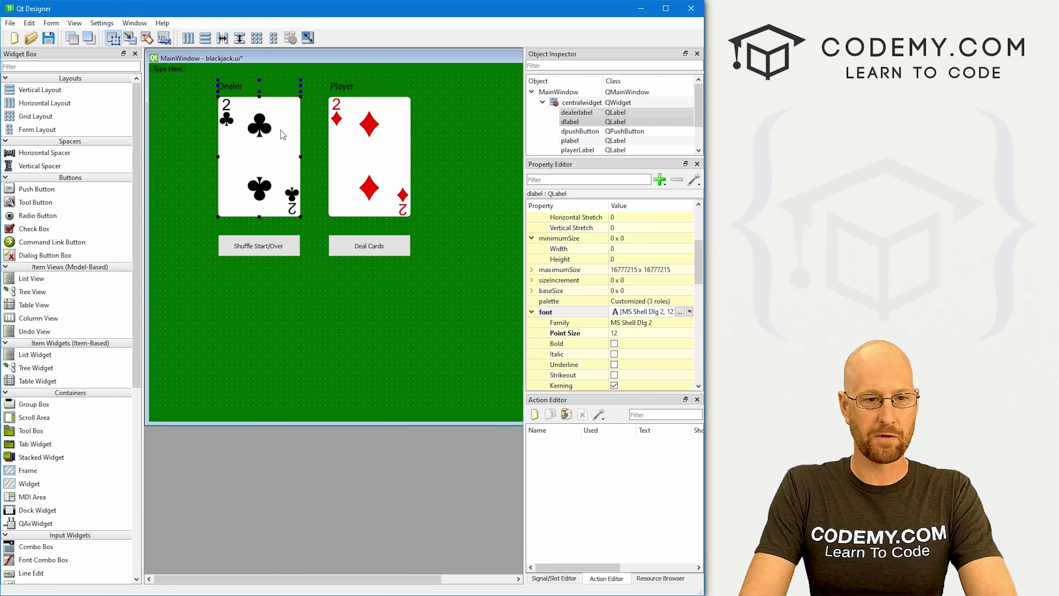
key("Left")
key("Left")
key("Left")
key("Left")
key("Left")
key("Left")
key("Left")
key("Left")
key("Left")
key("Left")
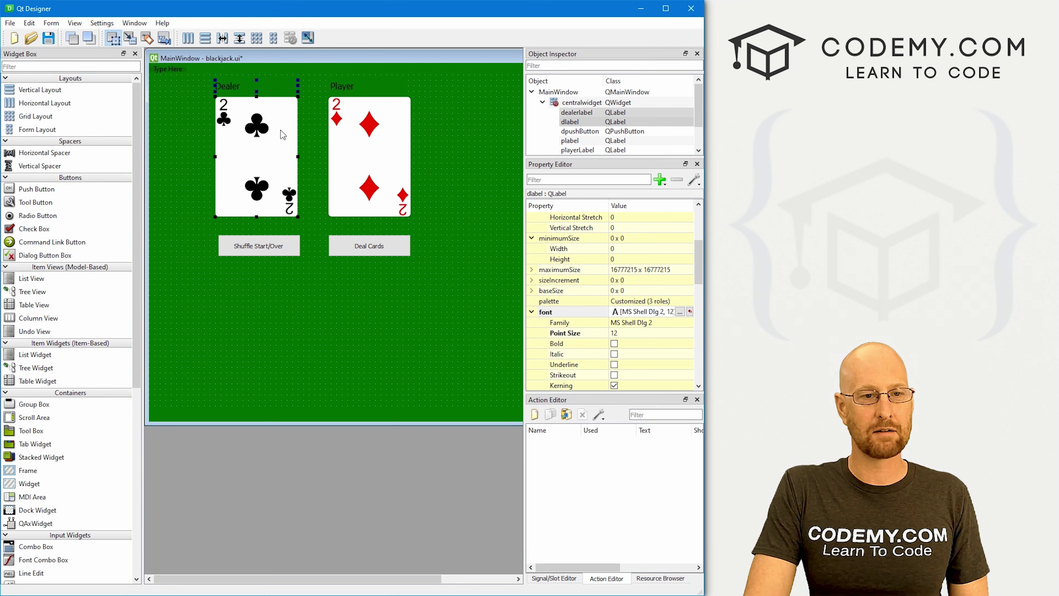
key("Left")
key("Left")
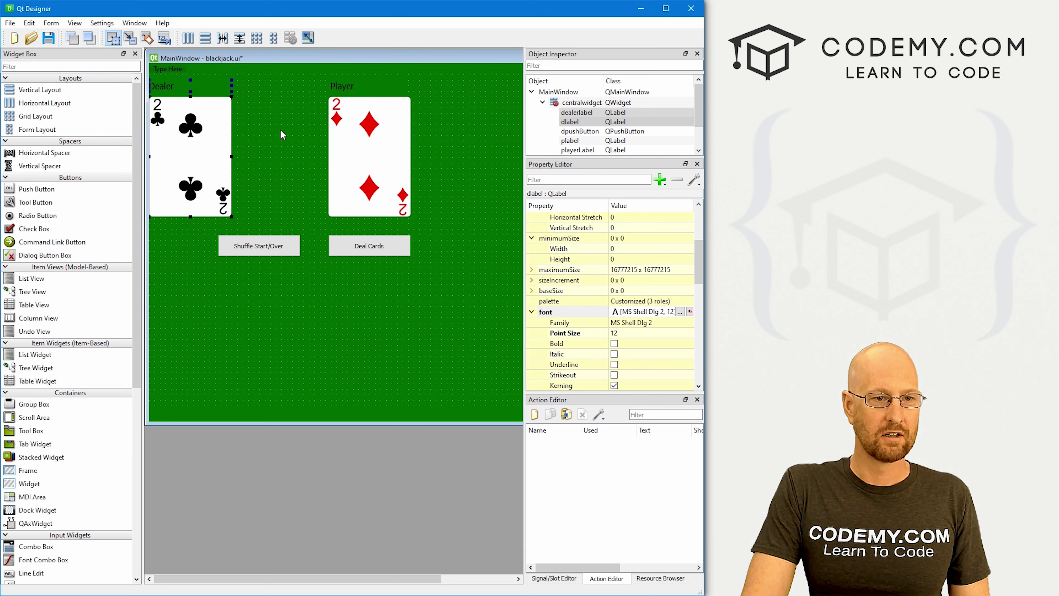
key("Right")
key("Right")
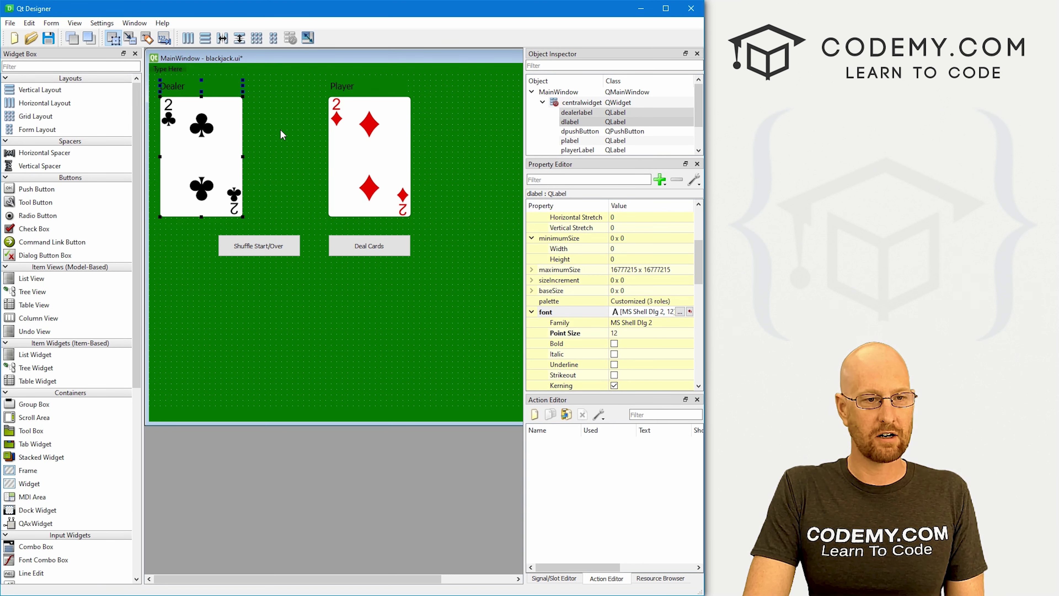
key("Right")
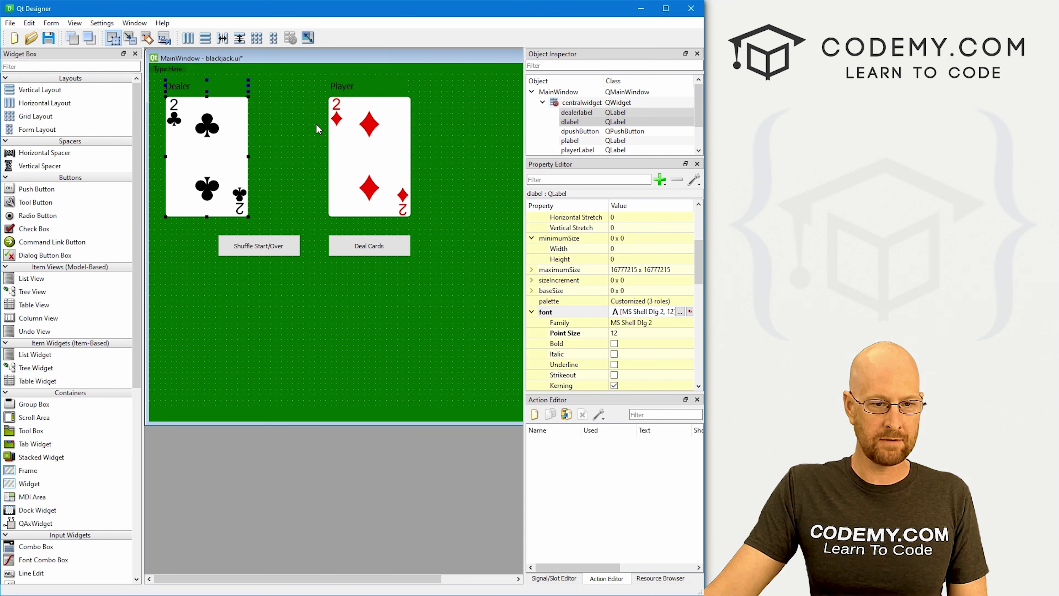
Move the Shuffle Start/Over button down to the lower left area of the form.
left_click_drag(283, 242, 252, 375)
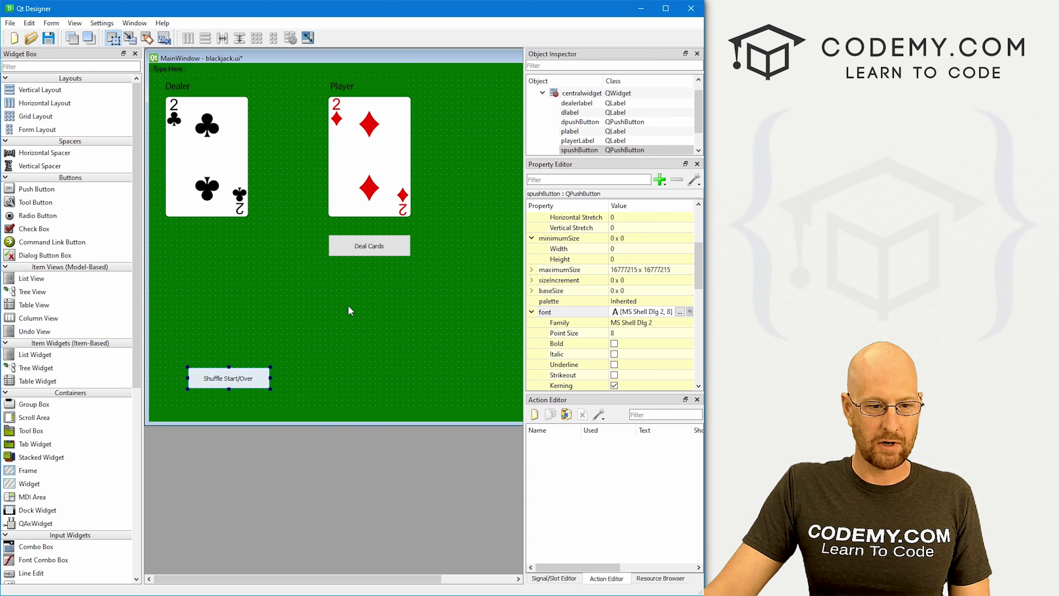
Move the Deal Cards button to the form's lower area and place the player card with its Player label directly beneath the dealer card.
left_click_drag(364, 251, 395, 379)
left_click(351, 89)
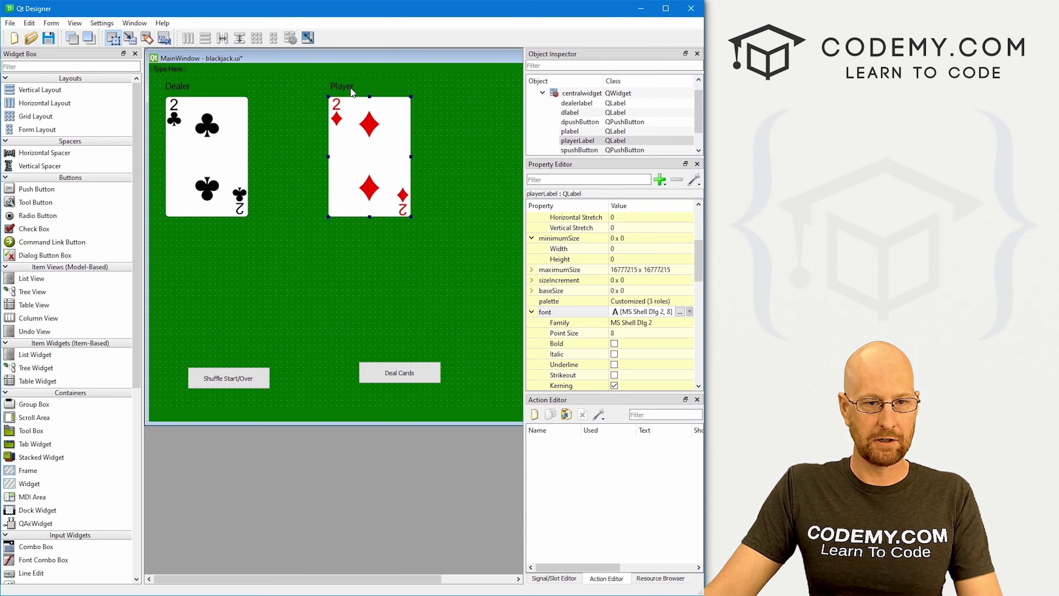
left_click(373, 138, "ctrl")
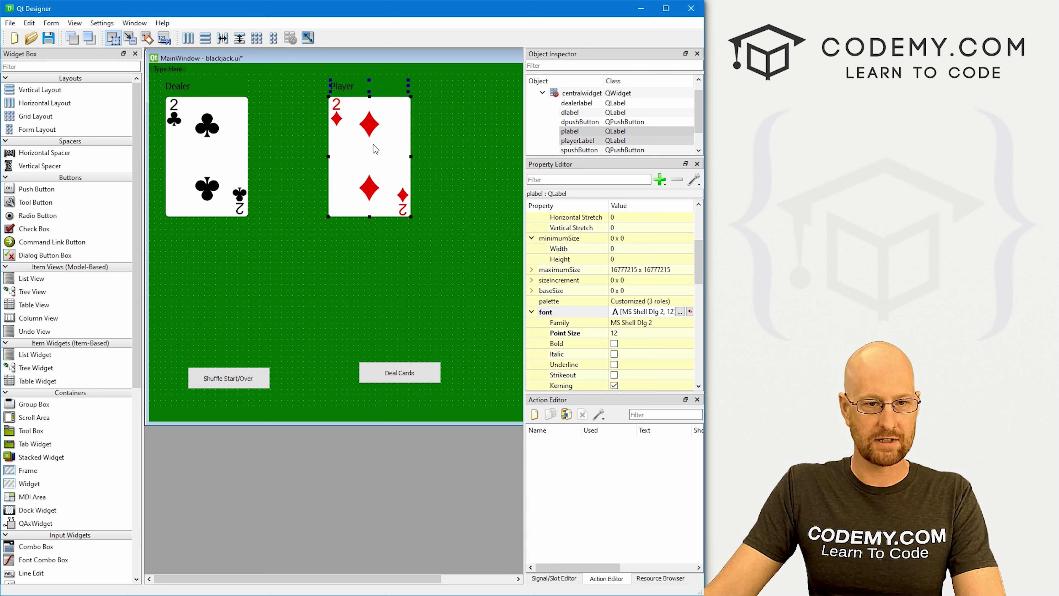
key("Left")
key("Left")
key("Left")
key("Left")
key("Left")
key("Left")
key("Left")
key("Left")
key("Left")
key("Left")
key("Left")
key("Left")
key("Left")
key("Left")
key("Left")
key("Left")
key("Left")
key("Left")
key("Left")
key("Left")
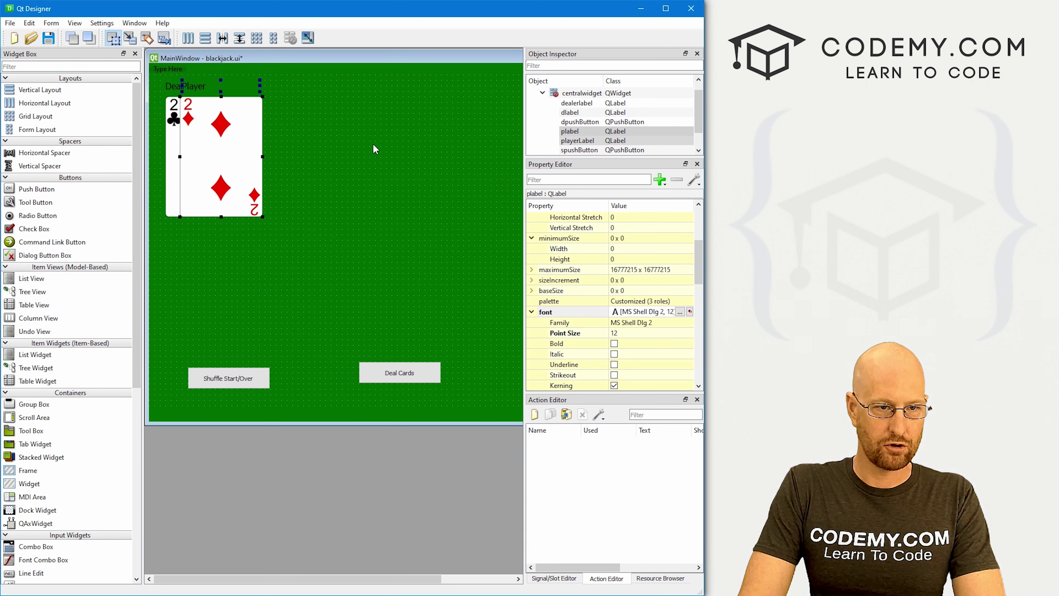
key("Left")
key("Left")
key("Left")
key("Down")
key("Down")
key("Down")
key("Down")
key("Down")
key("Down")
key("Down")
key("Down")
key("Down")
key("Down")
key("Down")
key("Down")
key("Down")
key("Down")
key("Down")
key("Down")
key("Down")
key("Down")
key("Down")
key("Down")
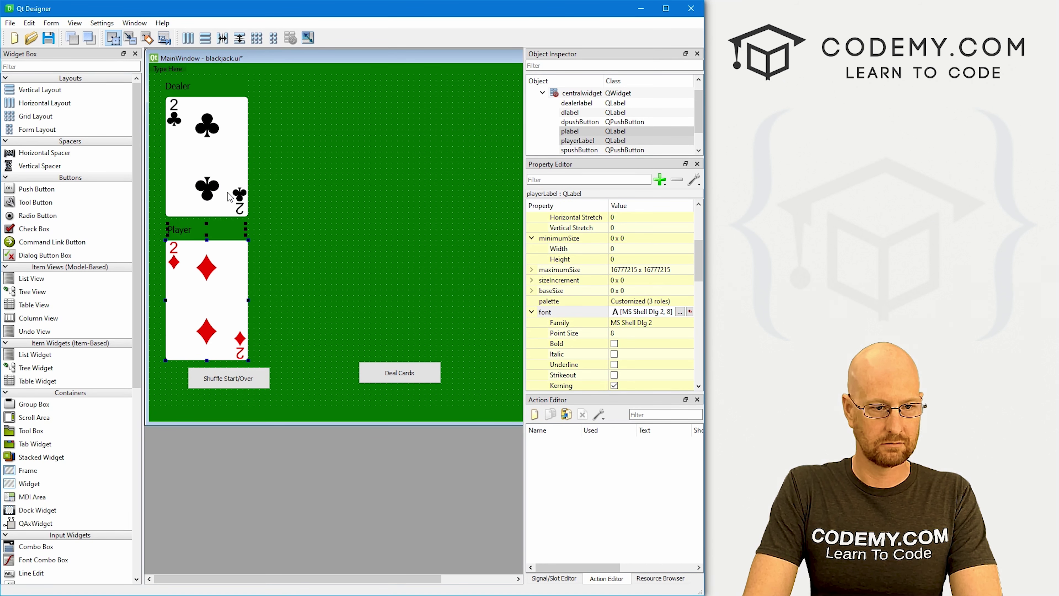
key("Down")
key("Down")
key("Down")
key("Down")
key("Down")
key("Down")
key("Down")
key("Down")
key("Down")
key("Down")
key("Down")
key("Down")
key("Down")
key("Down")
Line up the Shuffle Start/Over and Deal Cards buttons in a row below the player card, with Shuffle Start/Over aligned to the card.
left_click_drag(229, 383, 206, 402)
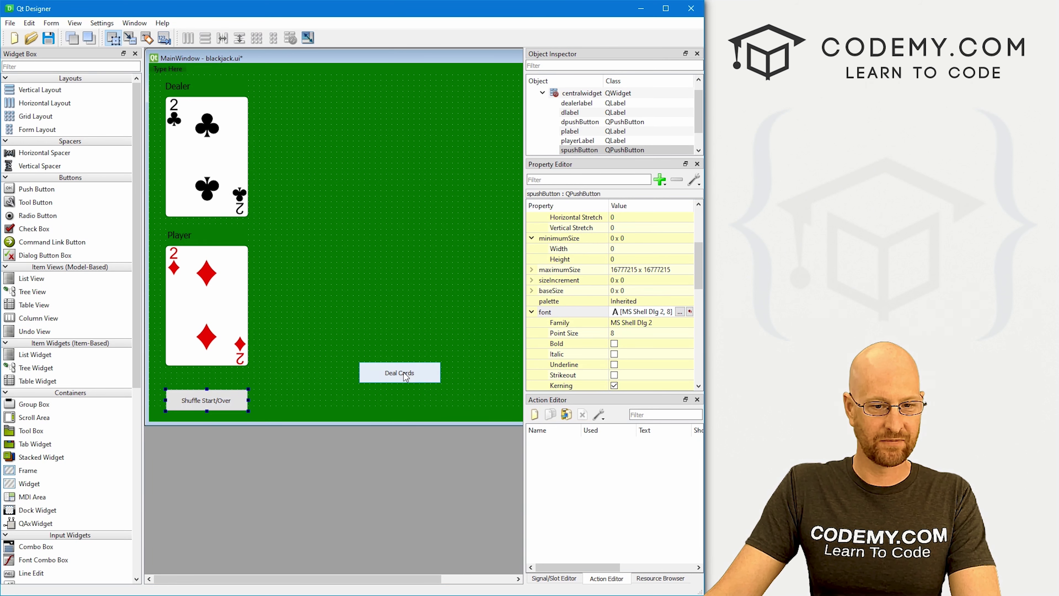
left_click_drag(404, 373, 313, 400)
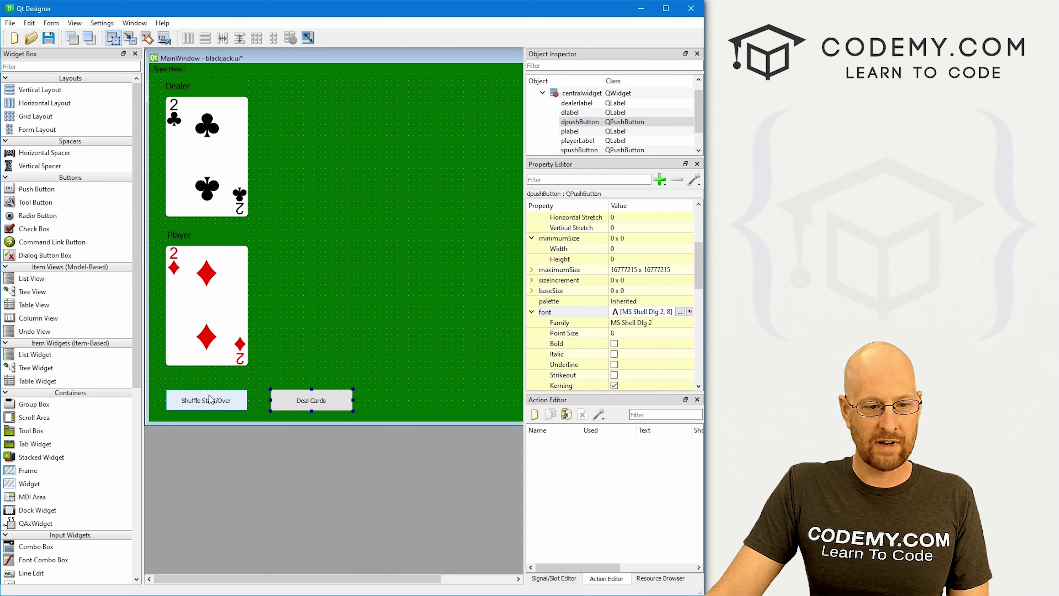
left_click(210, 402)
Change the Deal Cards button's text to "Hit Me!" and rename its object hitMeButton.
left_click(323, 401)
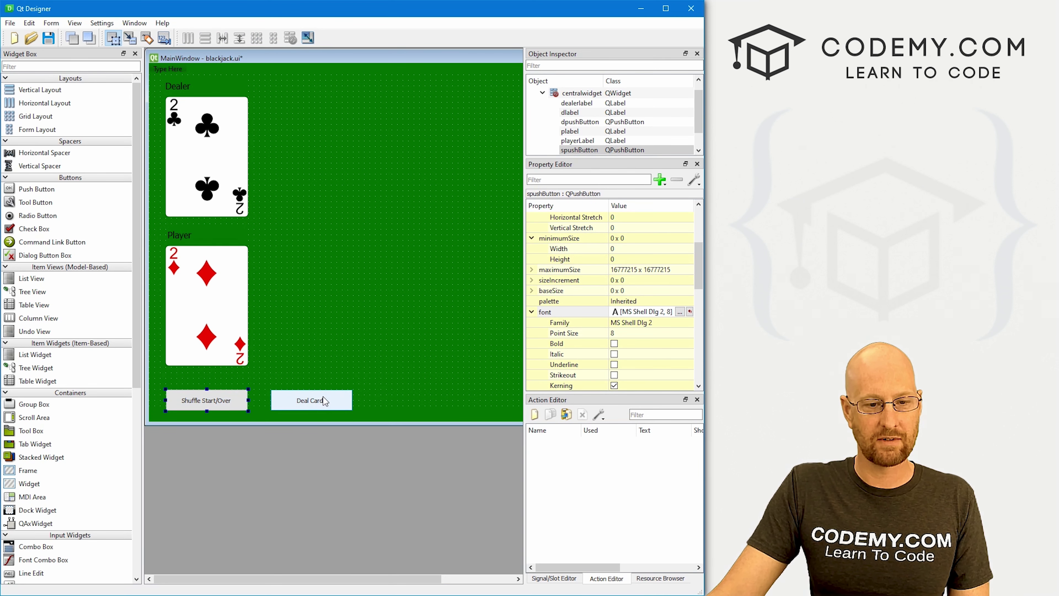
double_click(317, 402)
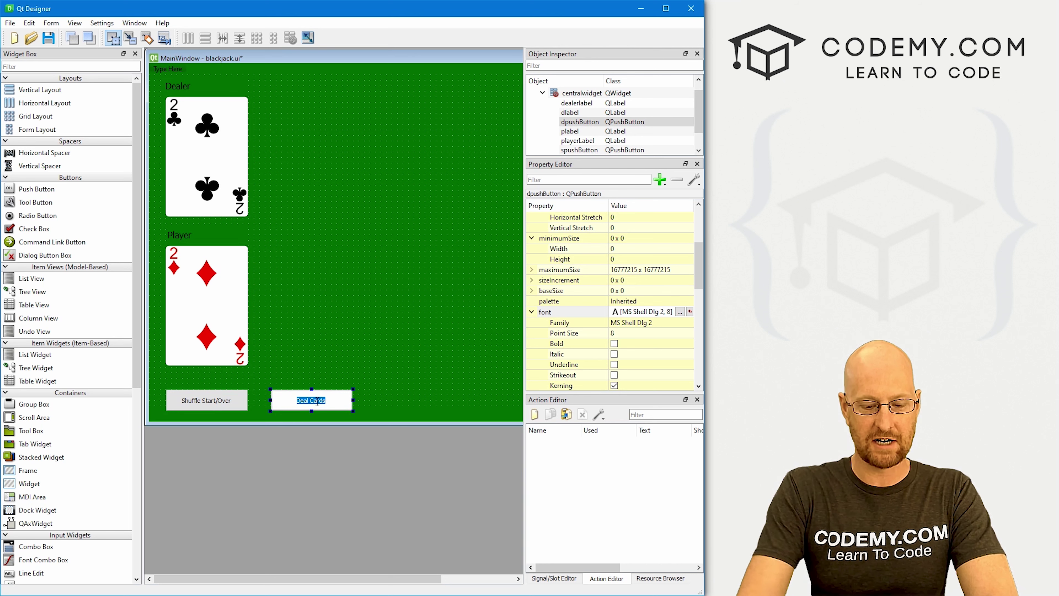
type("Hit Me!")
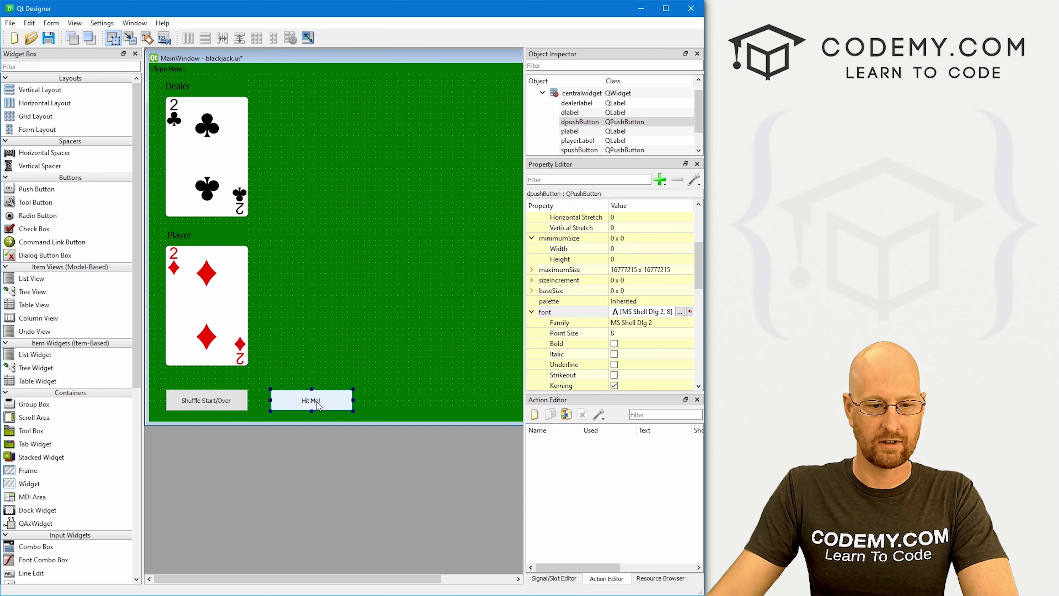
key("Return")
left_click(579, 124)
double_click(579, 122)
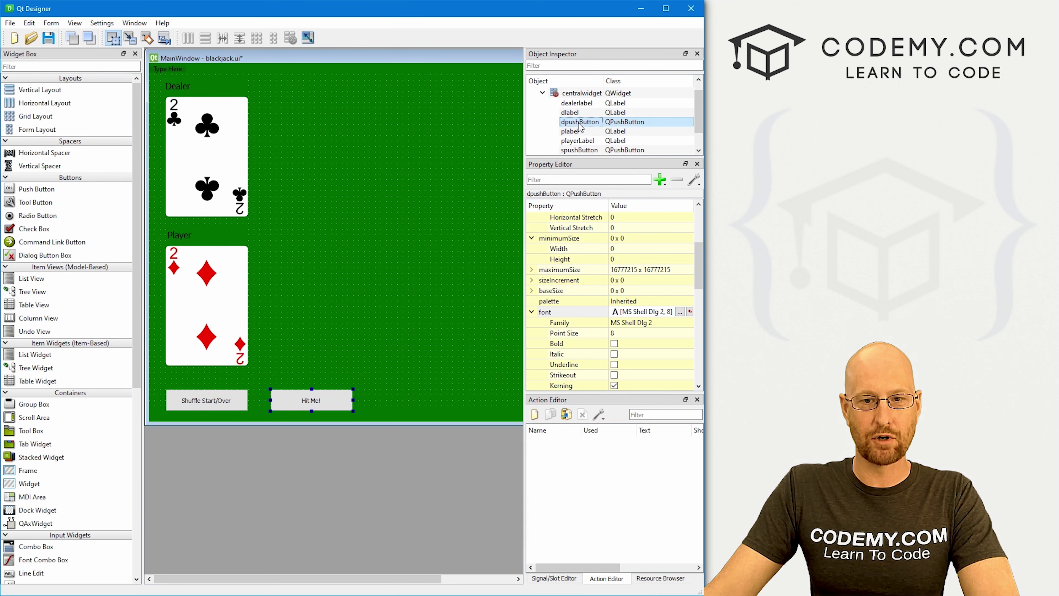
type("hitMe")
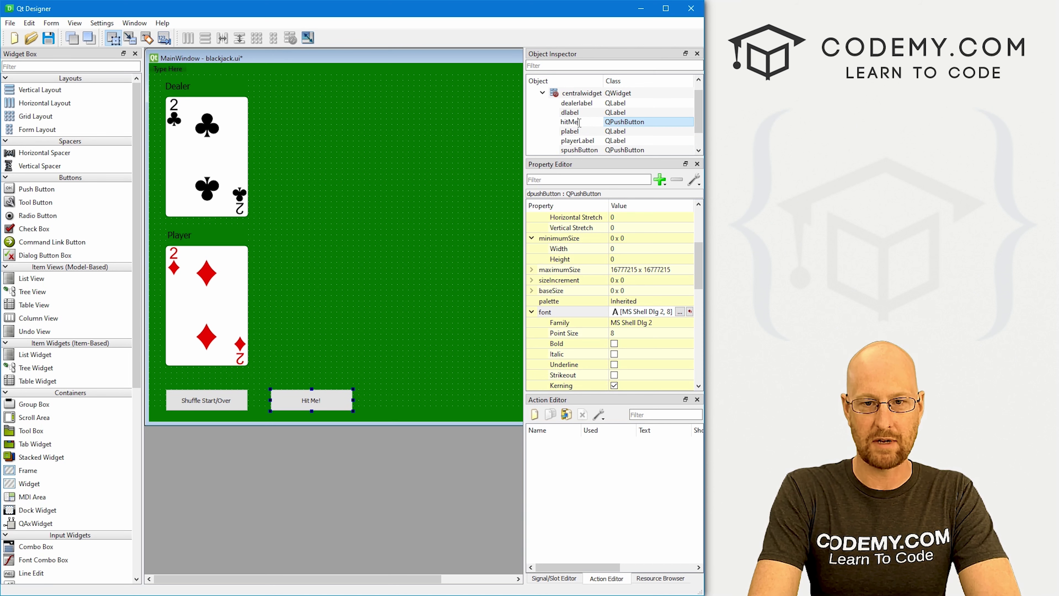
type("Button")
Duplicate the Hit Me! button to its right in the same row and set the copy's text to "Stand".
left_click(309, 400)
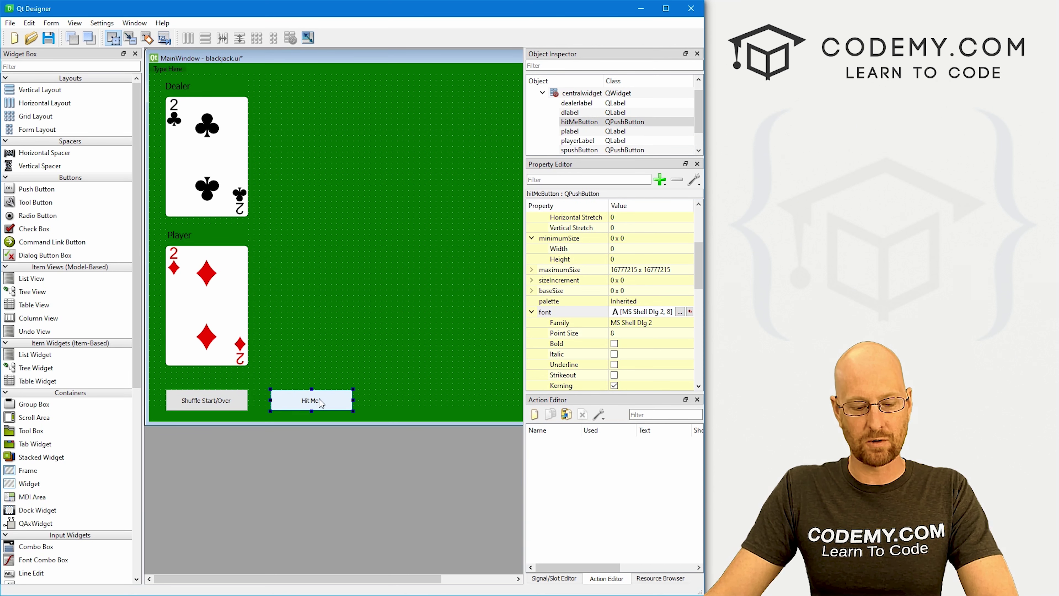
left_click_drag(319, 399, 406, 403)
double_click(407, 401)
type("Stand")
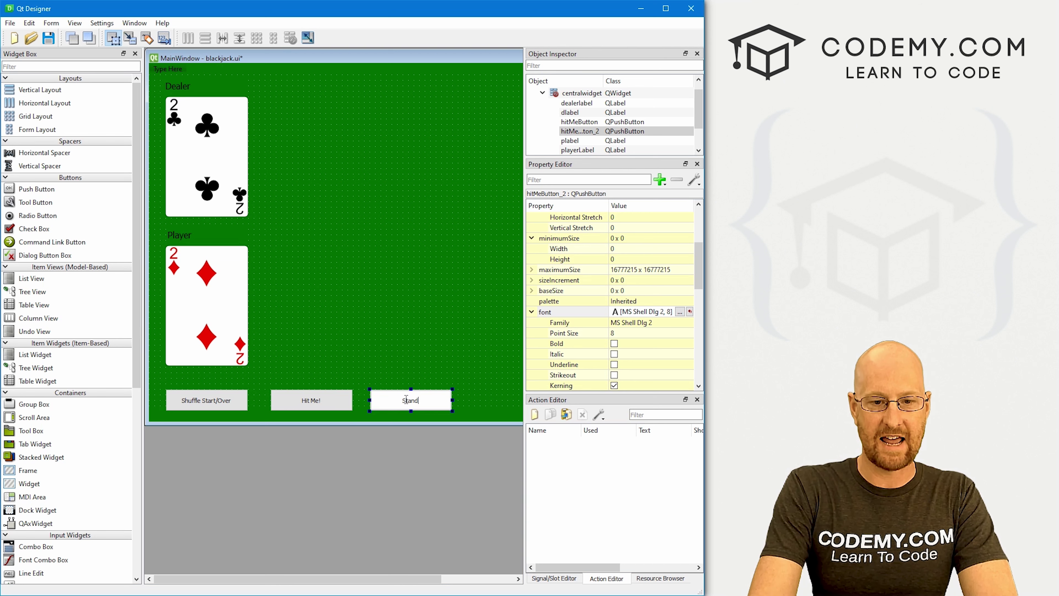
Rename the Stand button's object to standButton.
double_click(595, 130)
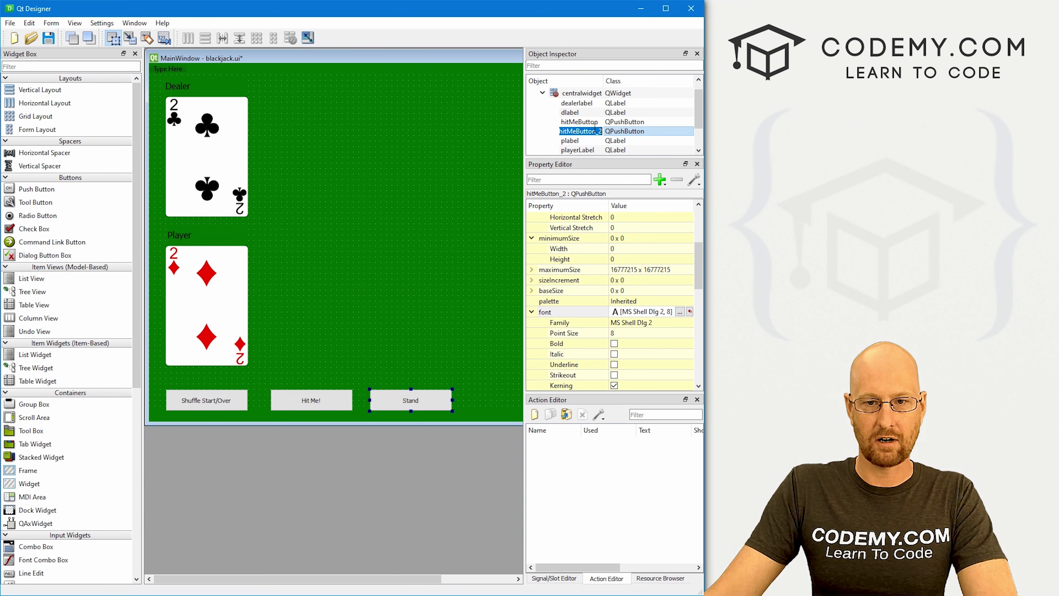
type("standButton")
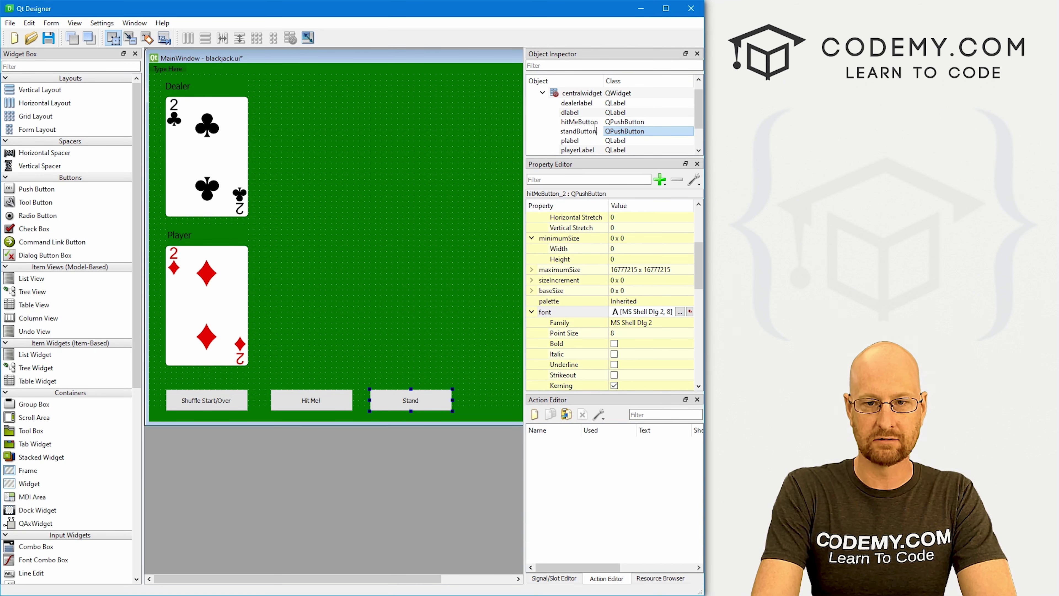
key("Return")
Rename the dealer's card label object to dealerCard.
left_click(220, 188)
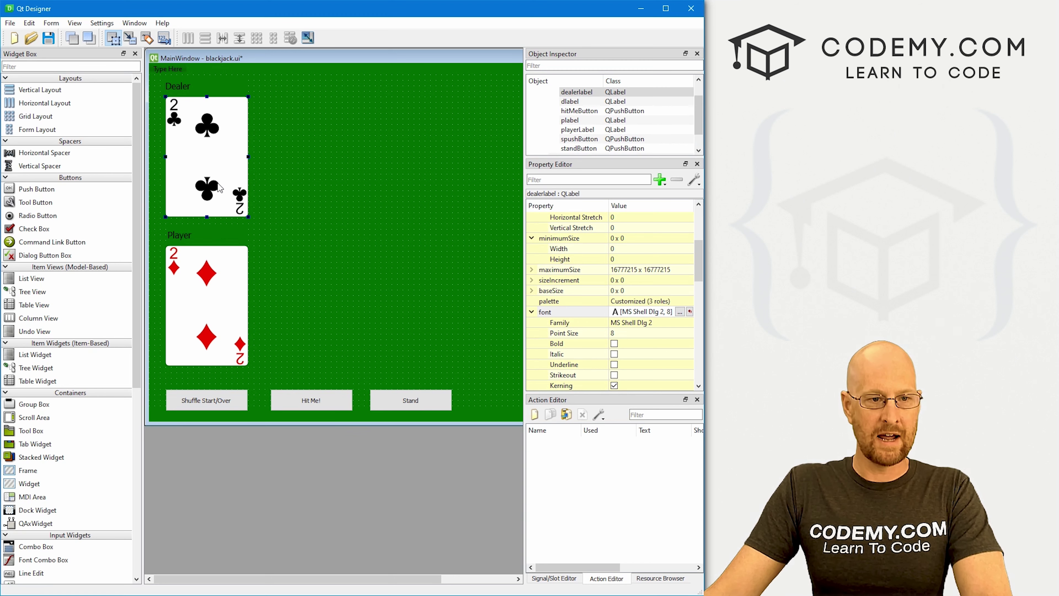
left_click(195, 272)
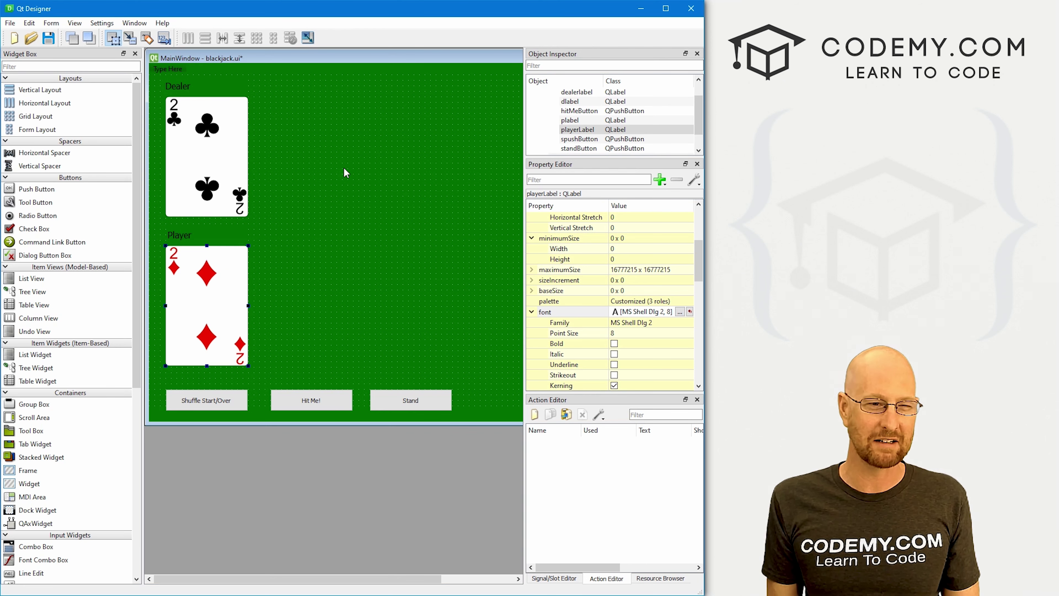
left_click(232, 149)
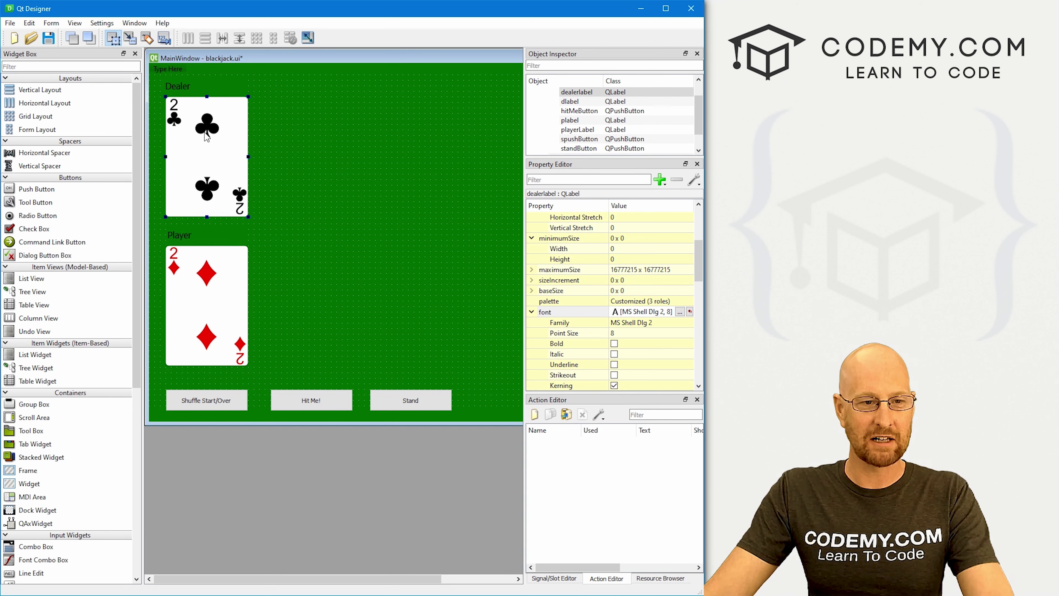
double_click(667, 91)
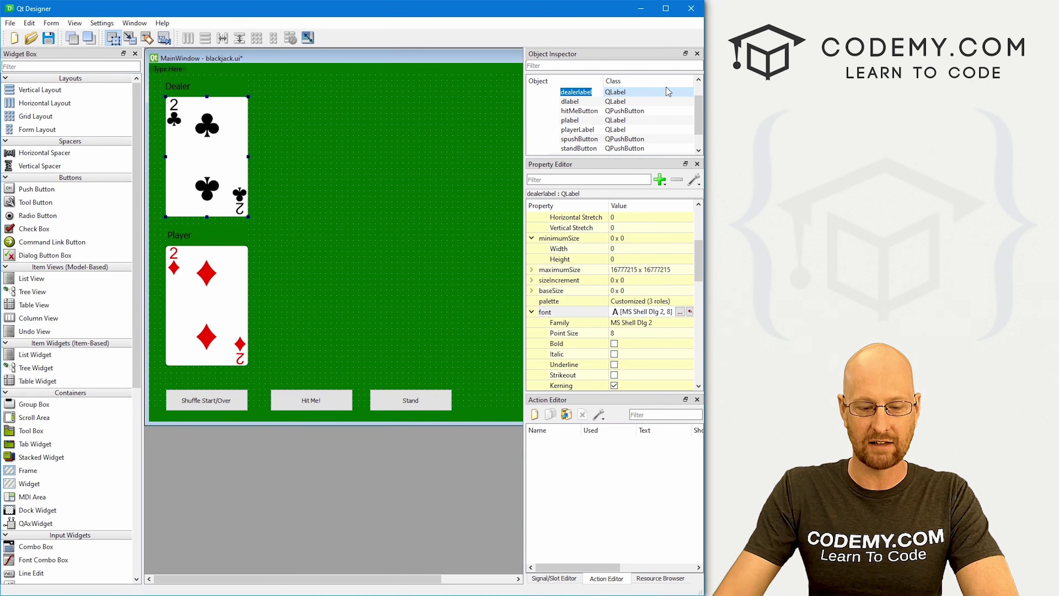
type("dealerc")
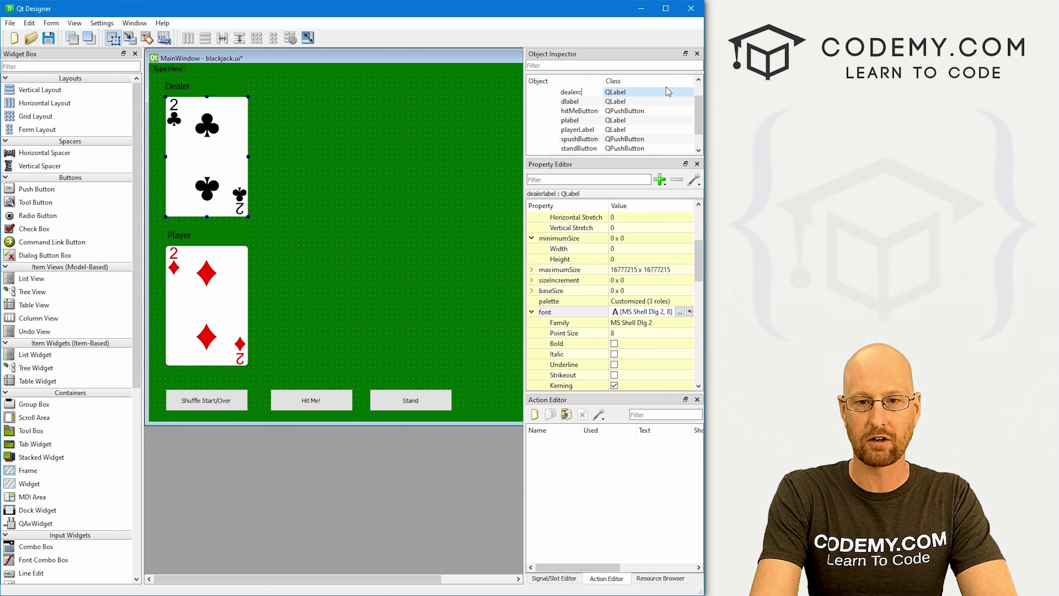
type("ard")
Rename the player's card label object to playerCard1.
left_click(193, 281)
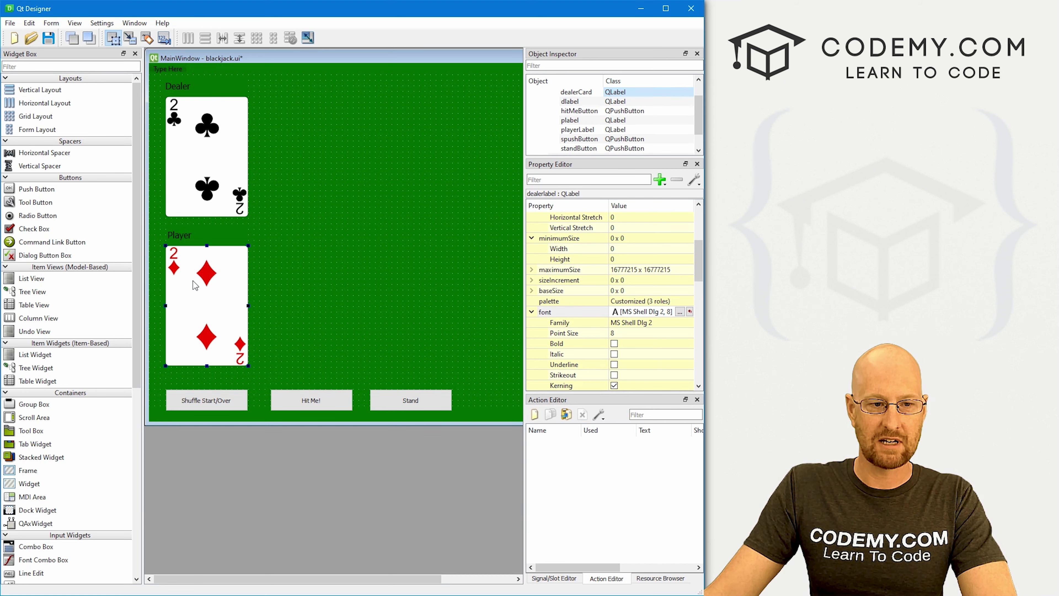
double_click(590, 130)
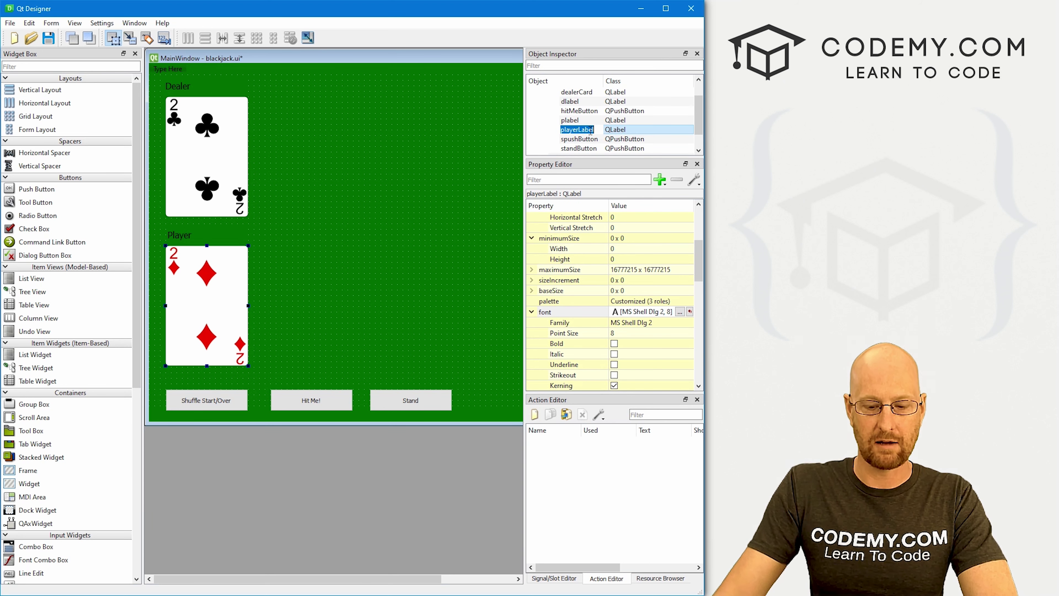
type("play")
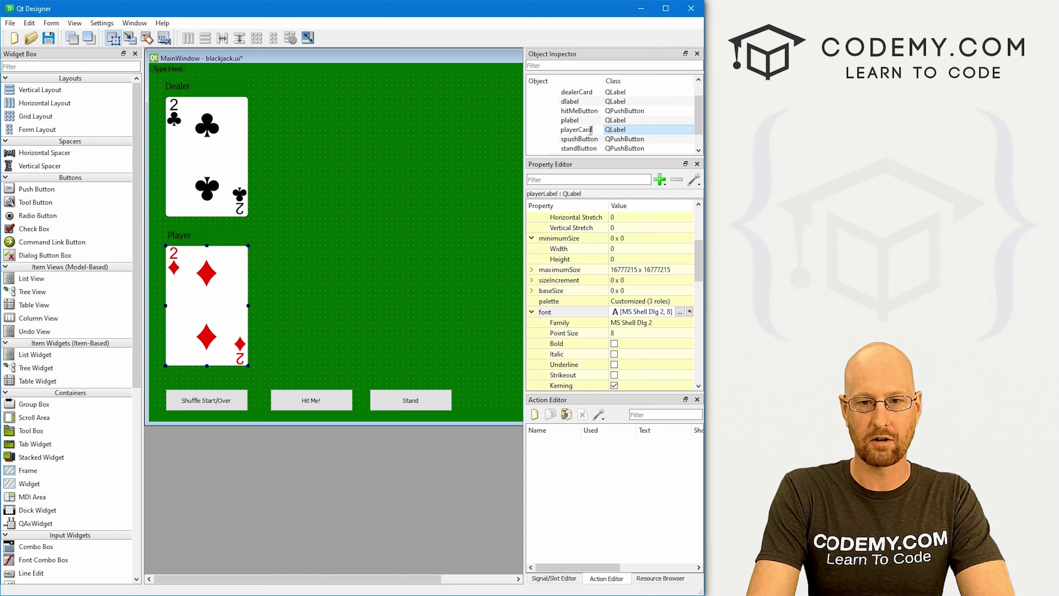
key("Return")
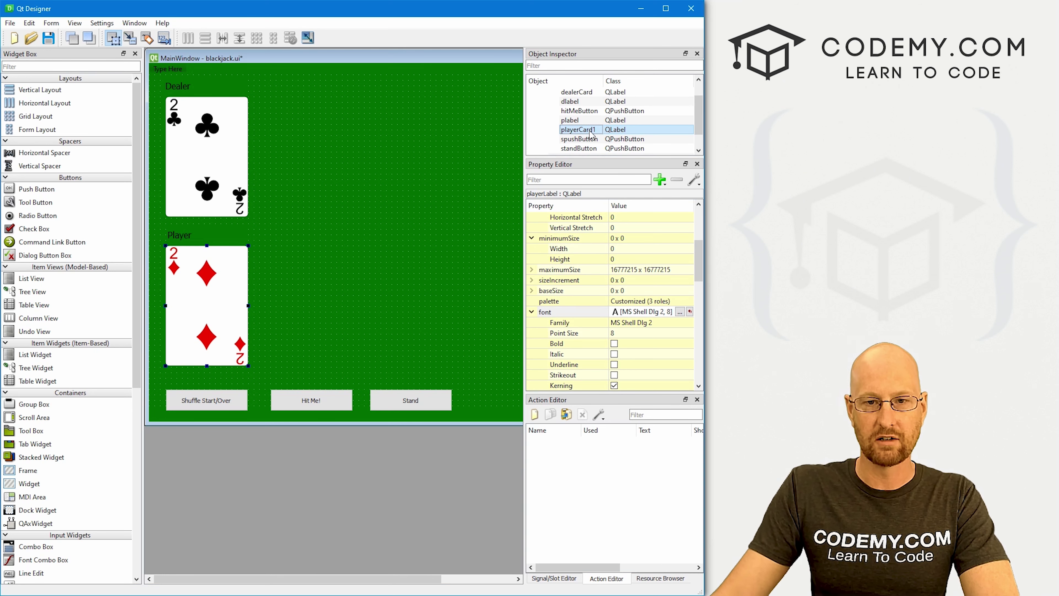
Add the number 1 to the dealer card's object name, making it dealerCard1.
left_click(233, 144)
left_click(594, 99)
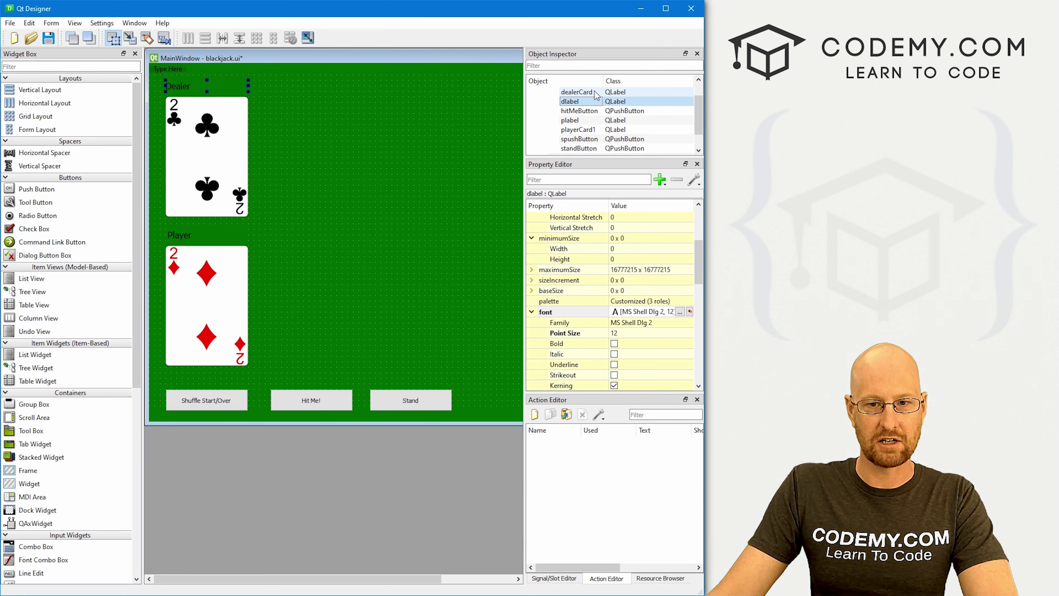
double_click(594, 93)
key("End")
type("1")
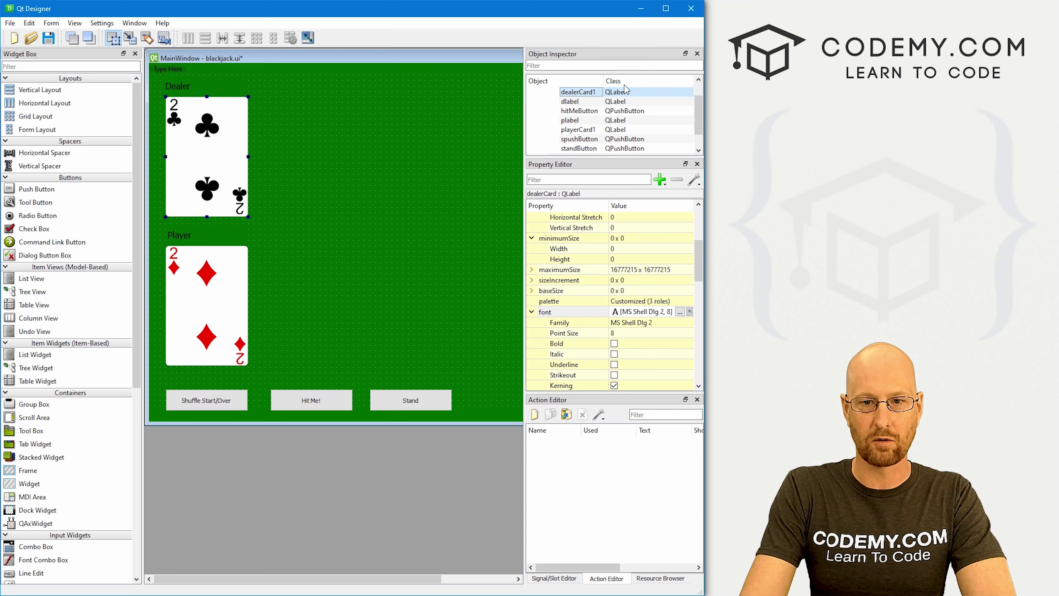
Copy the dealer card and place the duplicate to its right at the same height.
left_click(187, 186)
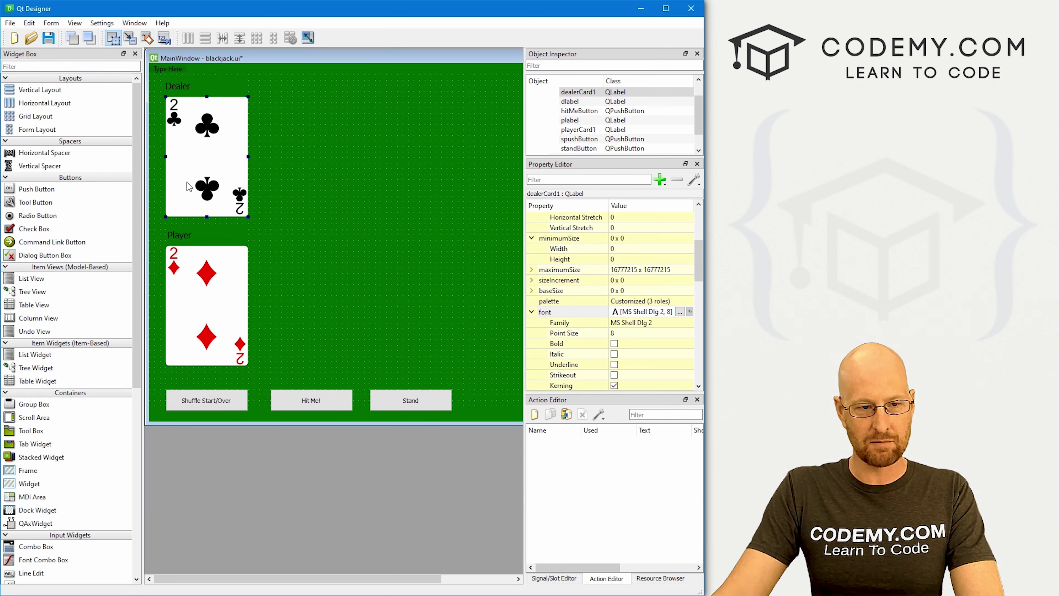
right_click(235, 166)
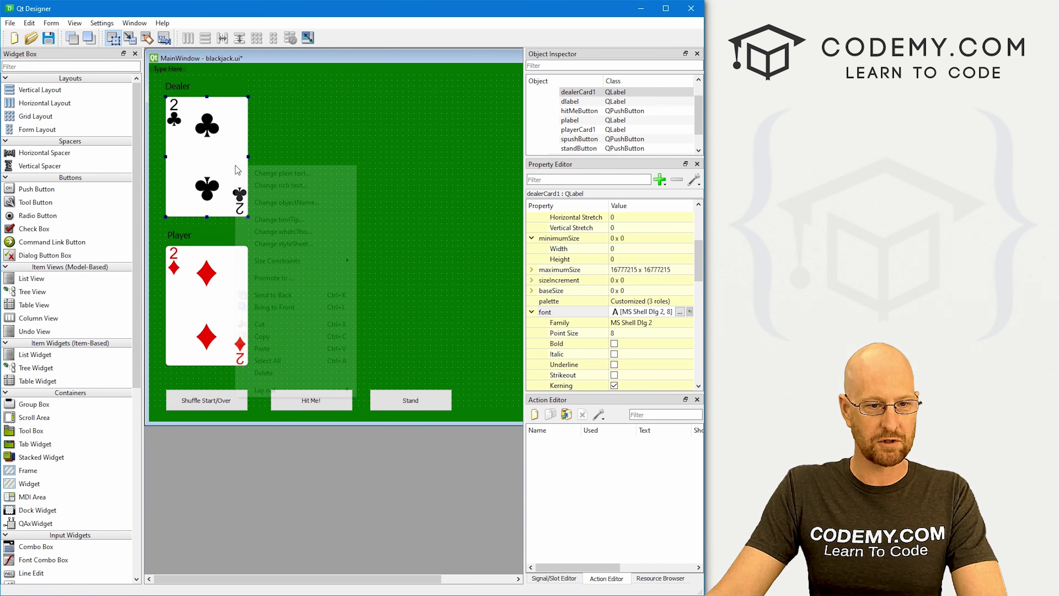
left_click(283, 338)
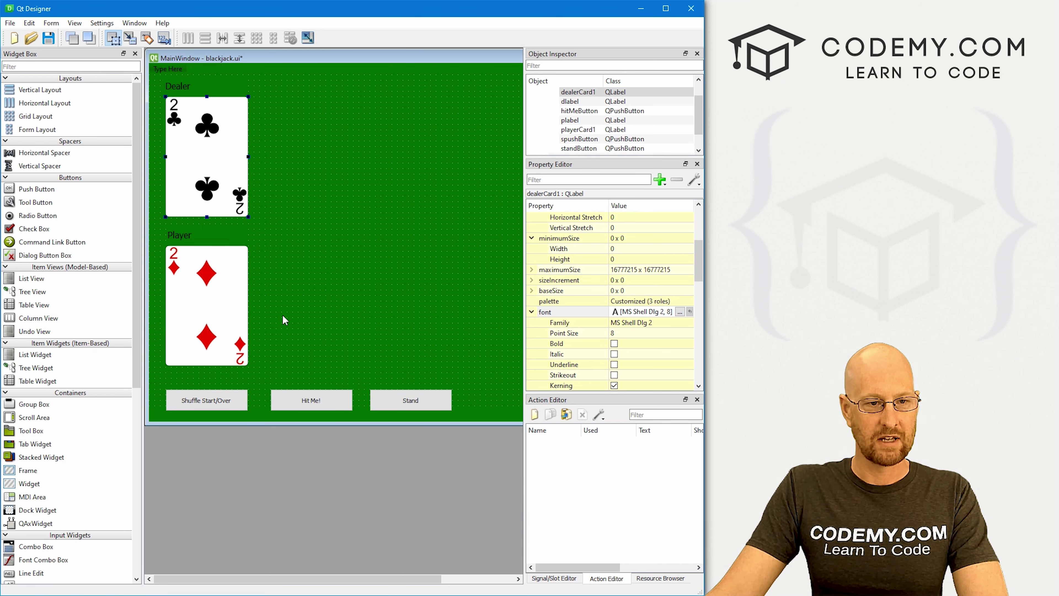
right_click(293, 177)
left_click(273, 186)
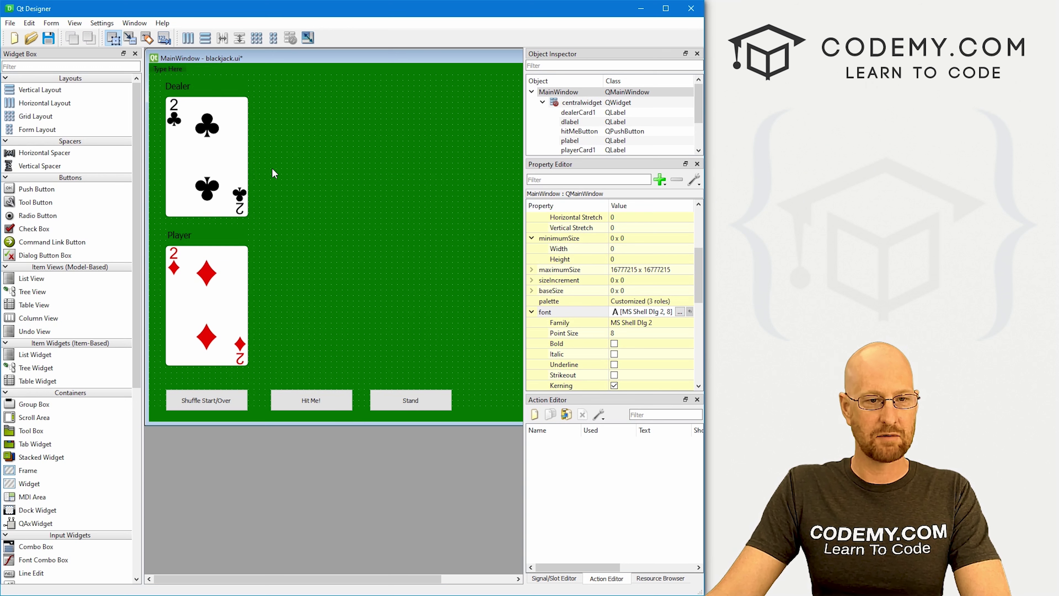
left_click(179, 146)
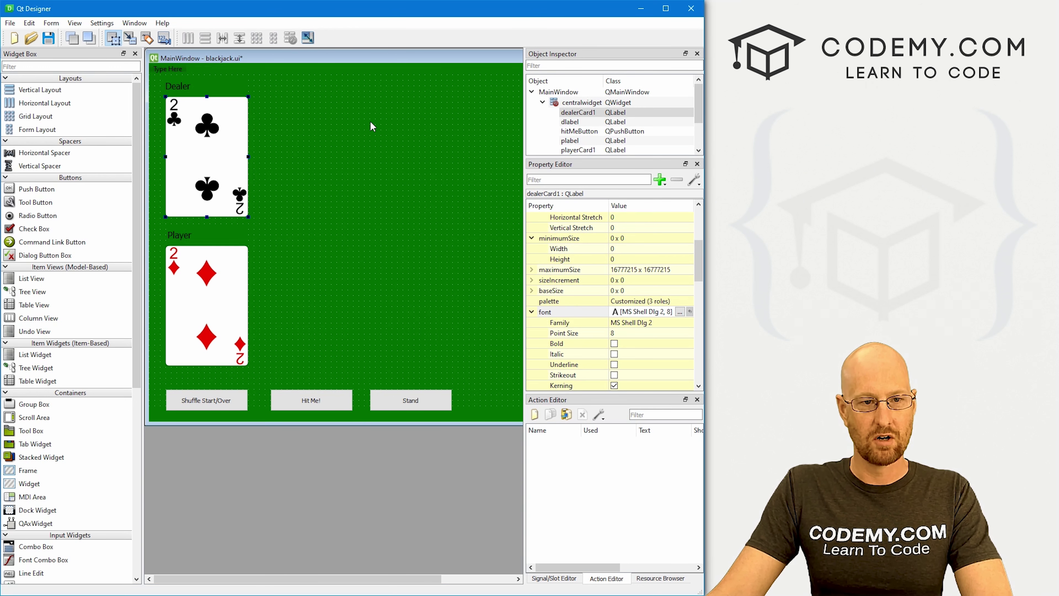
key("ctrl+v")
left_click_drag(405, 150, 279, 130)
Paste three more copies of the dealer card, spreading them rightward along the dealer's row.
key("ctrl+v")
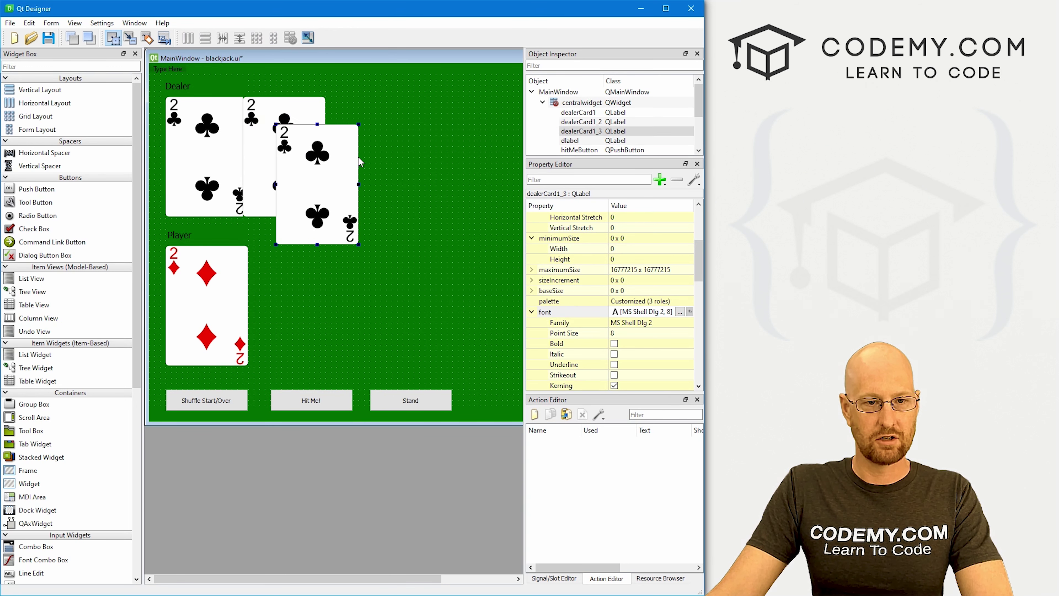
left_click_drag(333, 166, 374, 140)
key("ctrl+v")
left_click_drag(411, 171, 458, 138)
key("ctrl+v")
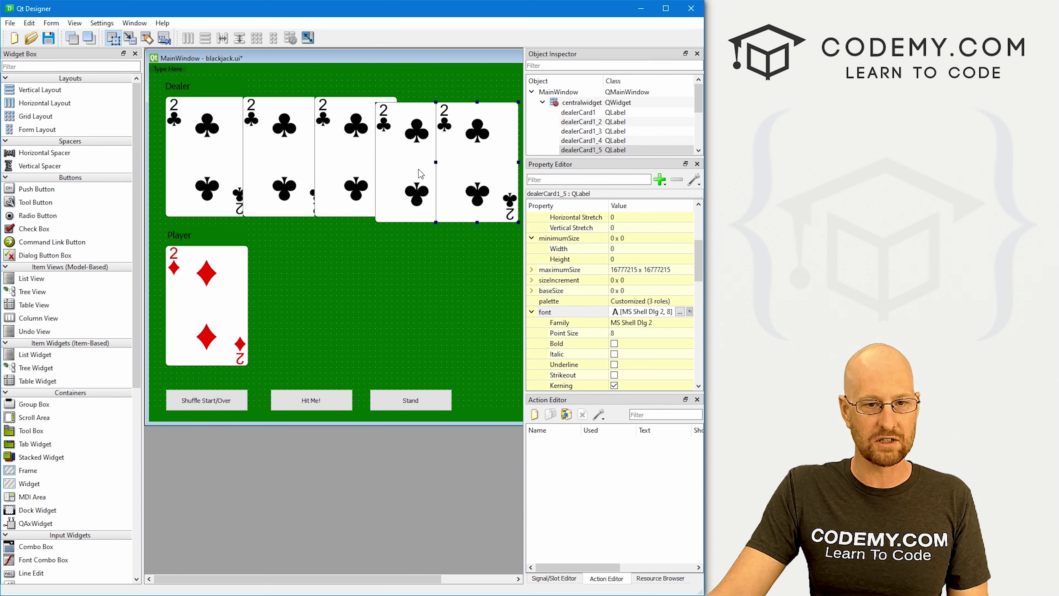
Move the last three dealer card copies down out of the row and set the second dealer card flush against the first.
left_click_drag(465, 197, 435, 292)
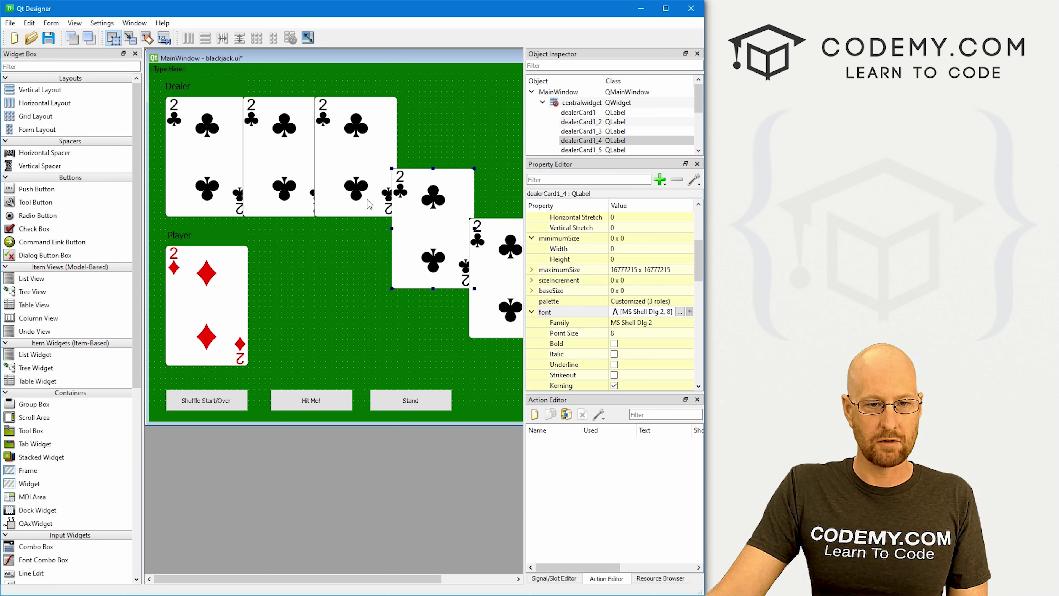
left_click_drag(354, 158, 349, 285)
mouse_move(297, 198)
left_mouse_down()
mouse_move(308, 197)
mouse_move(295, 197)
left_mouse_up()
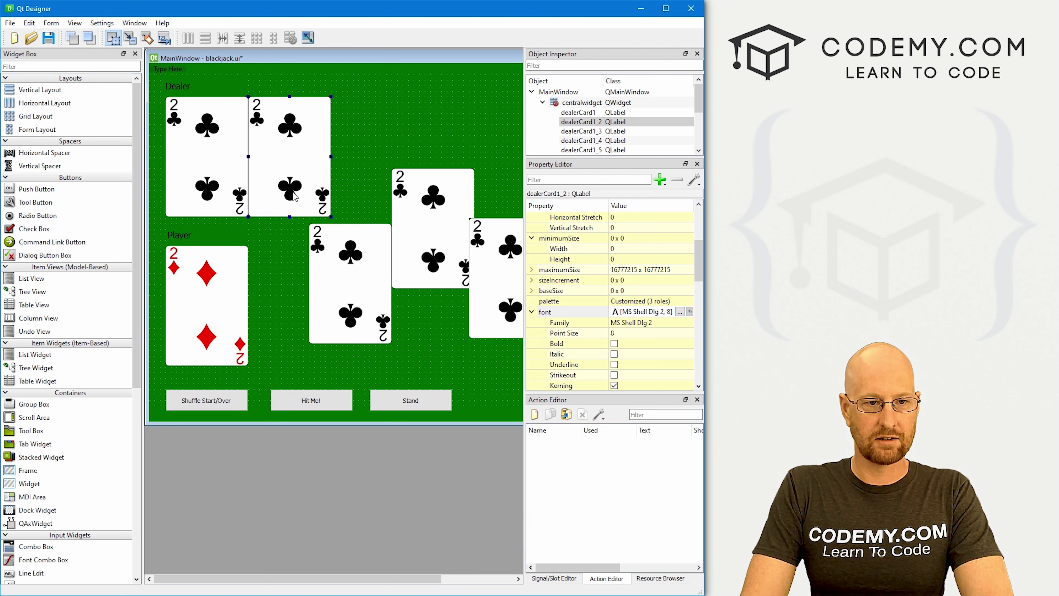
Leave a small gap between the first two dealer cards and place the third dealer card in the row with the same gap.
key("Right")
key("Right")
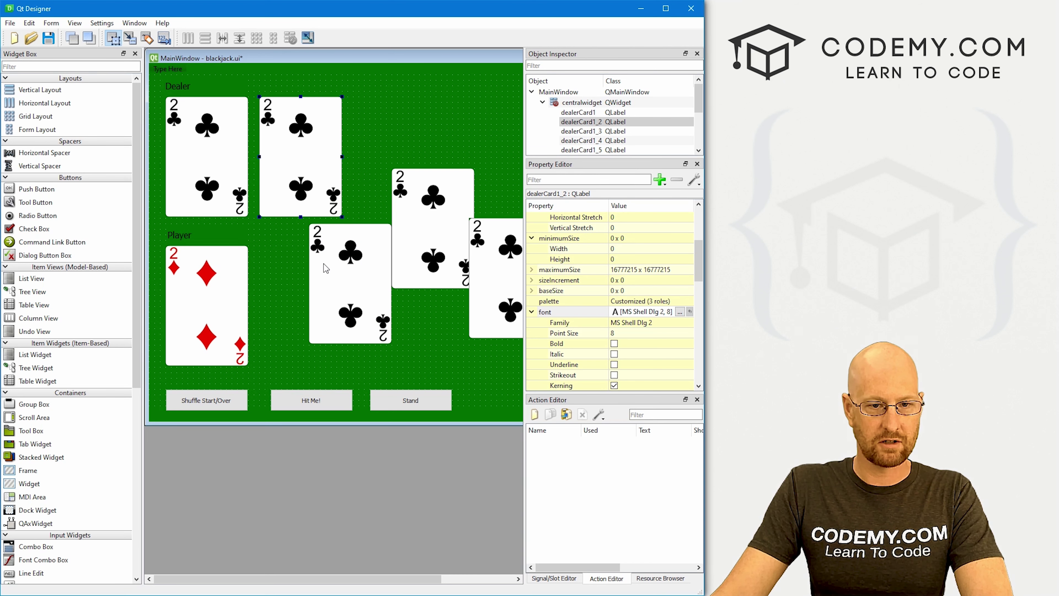
left_click_drag(325, 267, 361, 140)
key("Right")
key("Right")
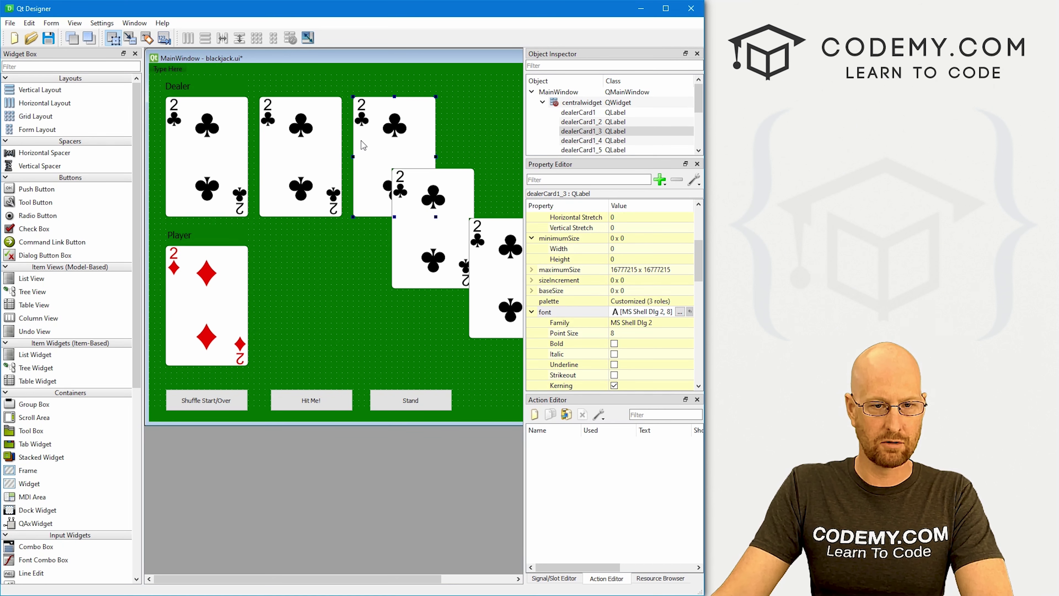
Move the fourth and fifth dealer cards up into the dealer's row, each with the same small gap to its neighbour.
left_click_drag(435, 221, 478, 149)
key("Right")
key("Right")
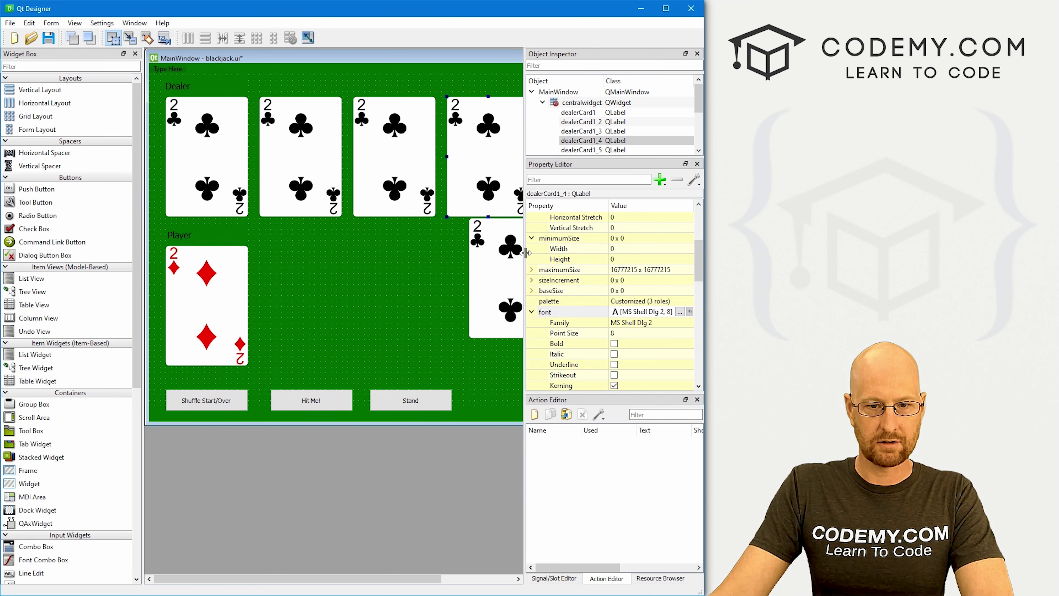
left_click_drag(527, 254, 682, 252)
left_click_drag(477, 287, 555, 166)
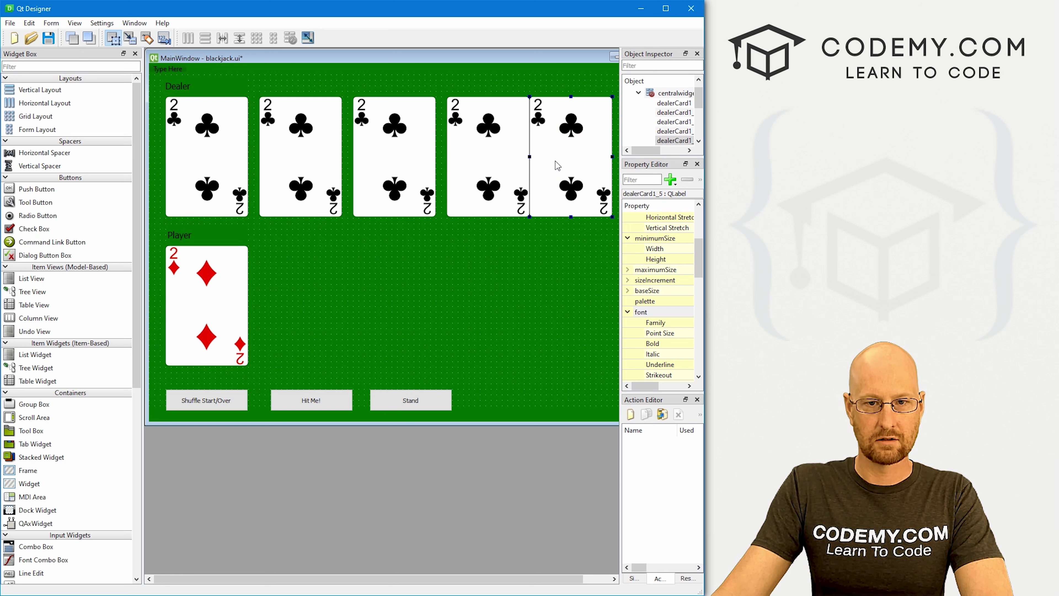
key("Right")
key("Right")
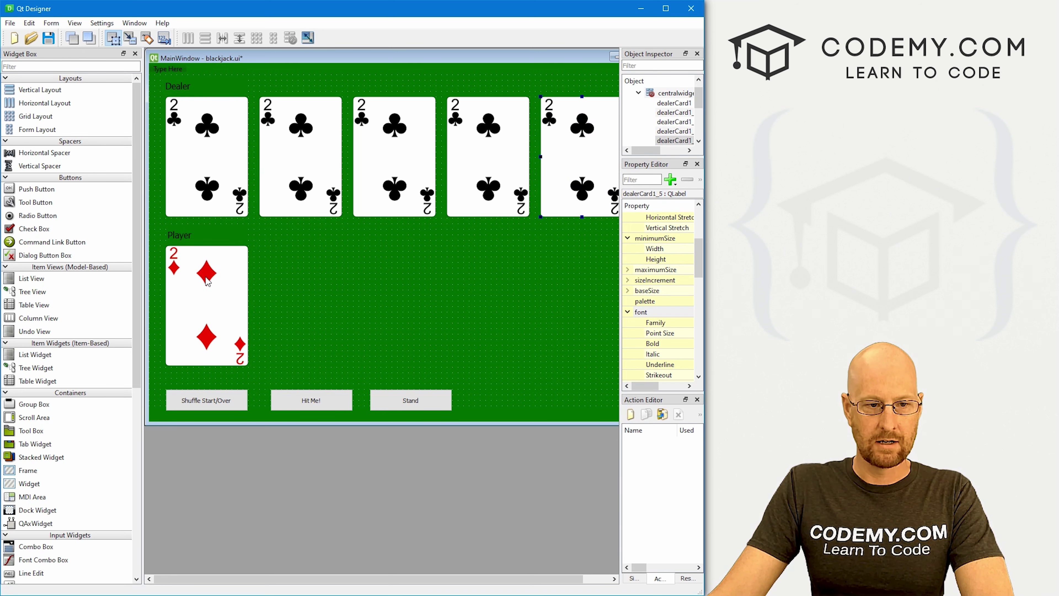
Copy the player card and place two duplicates in the player's row, aligned beneath the second and third dealer cards.
left_click(208, 287)
left_click_drag(209, 287, 376, 289)
key("Left")
key("Right")
key("Right")
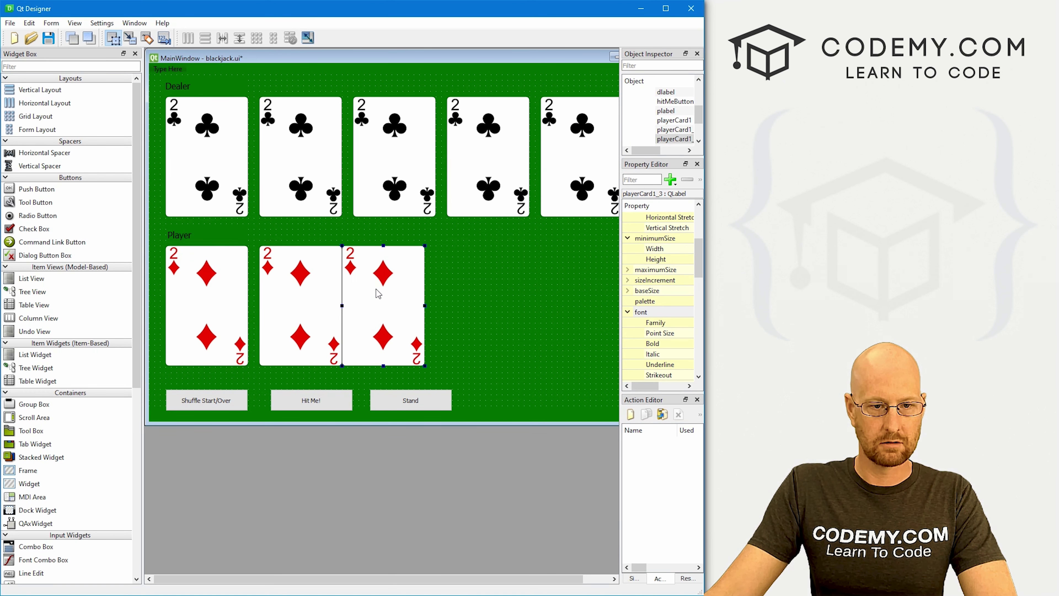
key("Right")
key("Right")
Paste two more player cards and place them in the player's row beneath the fourth and fifth dealer cards.
key("ctrl+v")
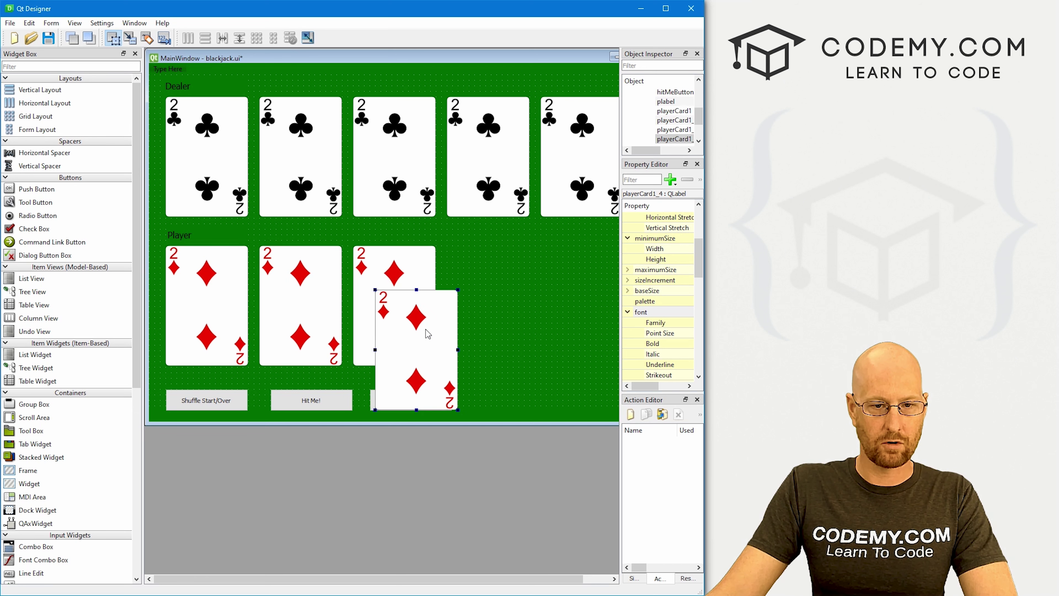
left_click_drag(425, 330, 487, 286)
key("Right")
key("Right")
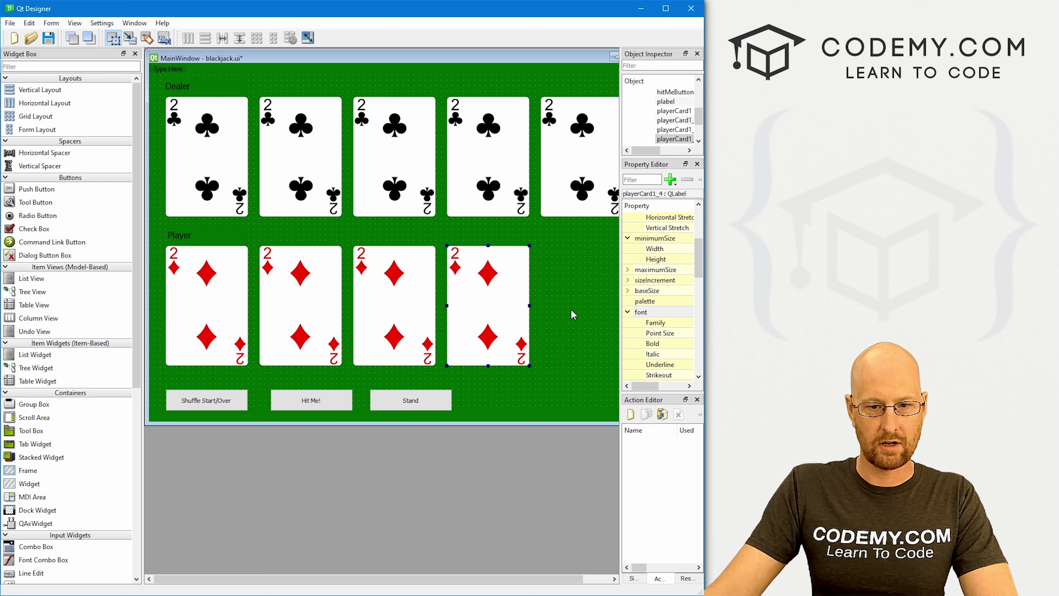
key("ctrl+v")
left_click_drag(580, 335, 552, 278)
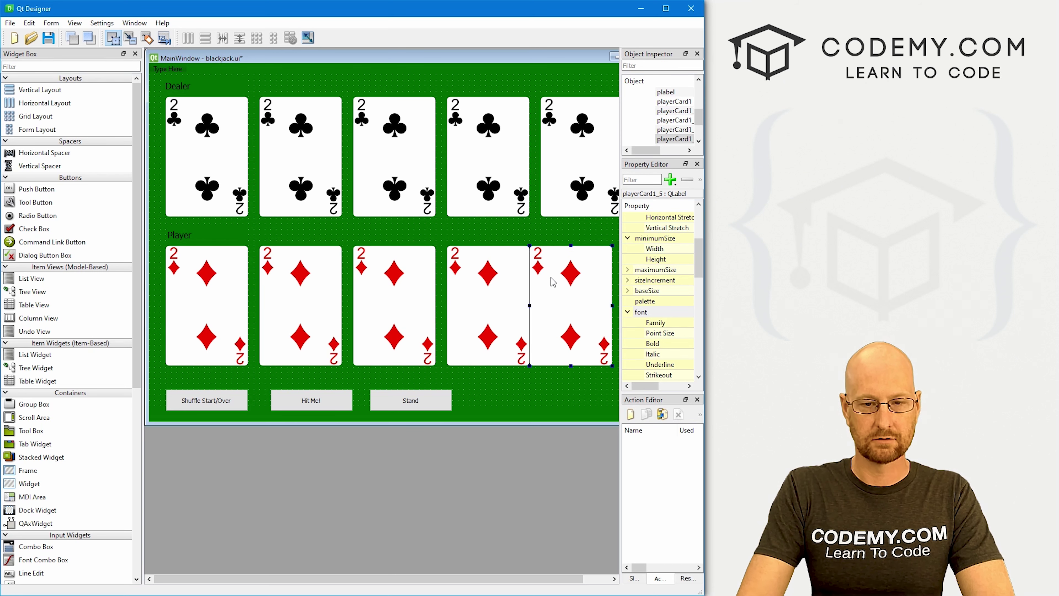
key("Right")
key("Right")
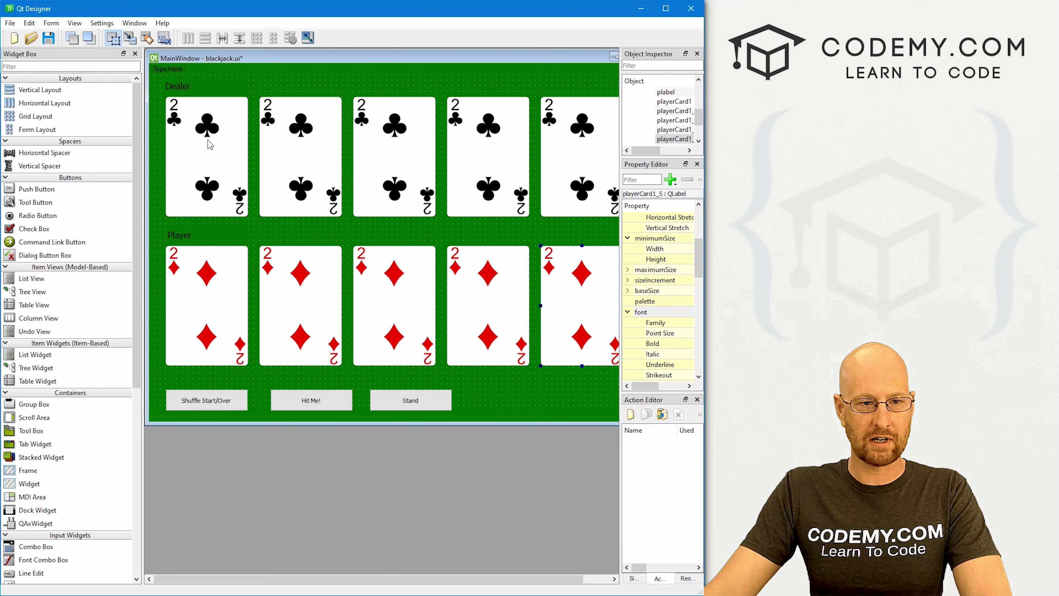
Rename the second and third dealer card labels as dealerCard2 and dealerCard3.
left_click(296, 151)
left_click_drag(621, 164, 511, 168)
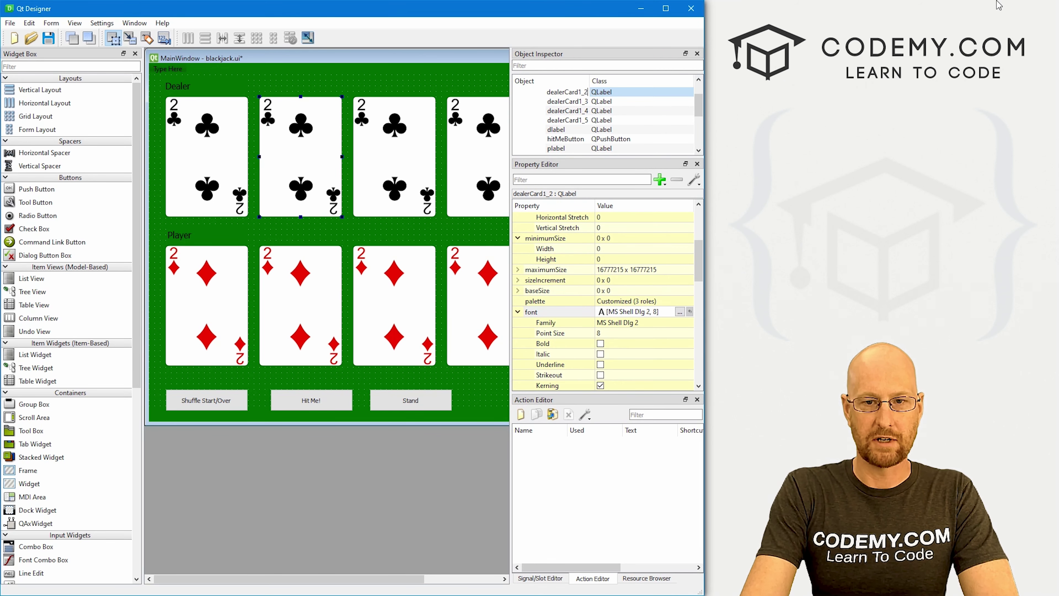
left_click(579, 101)
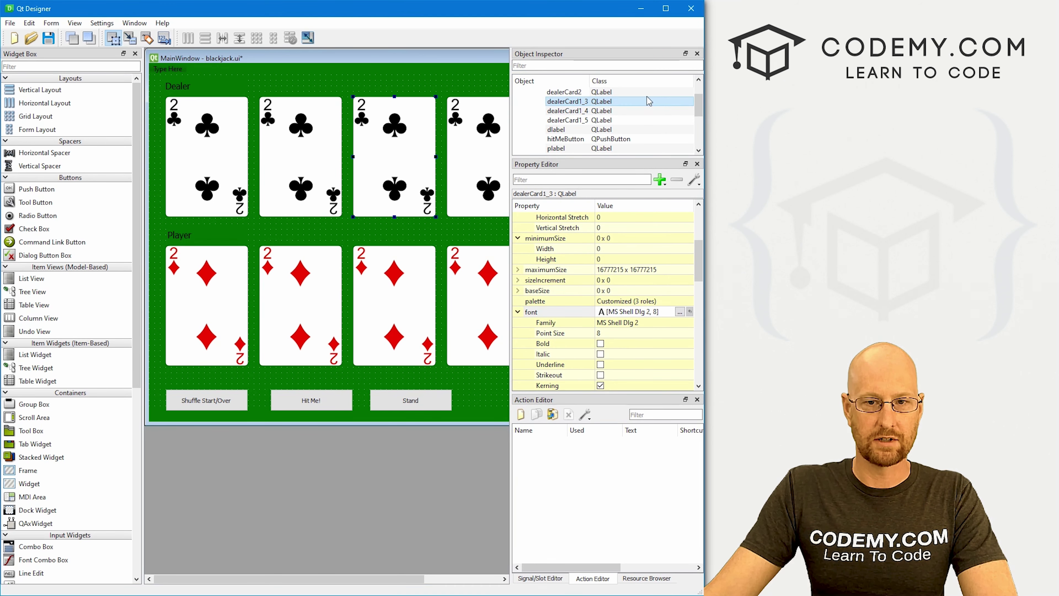
double_click(578, 93)
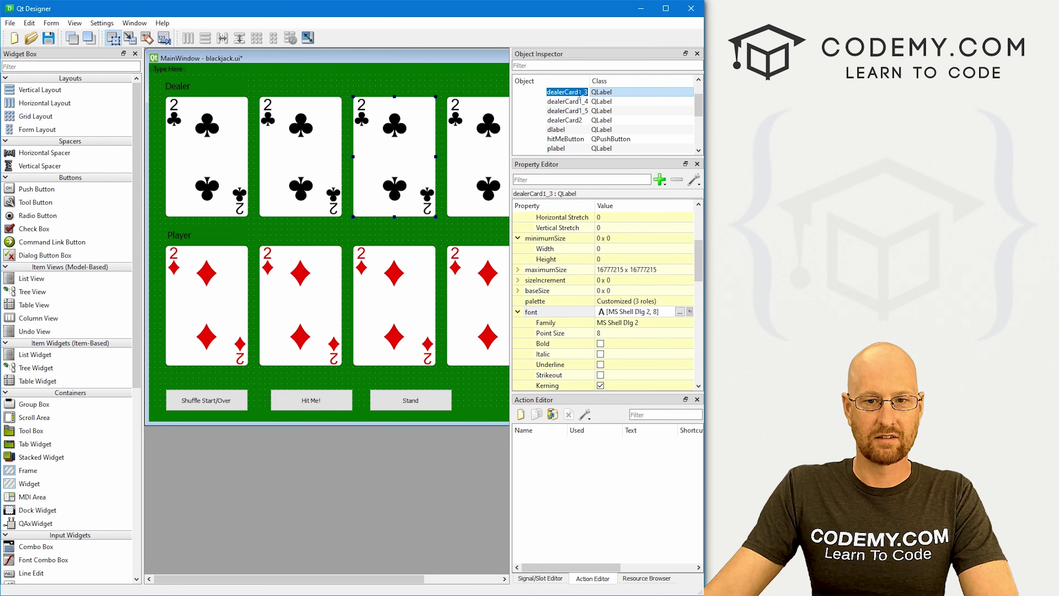
left_click(579, 93)
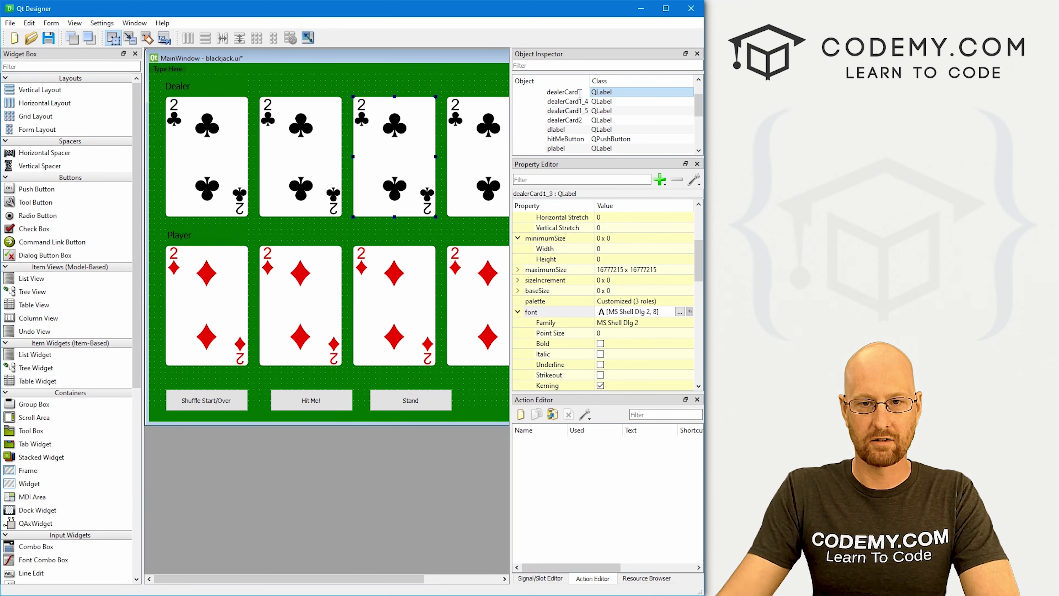
type("3")
key("Return")
Rename the fourth and fifth dealer card labels as dealerCard4 and dealerCard5.
double_click(565, 92)
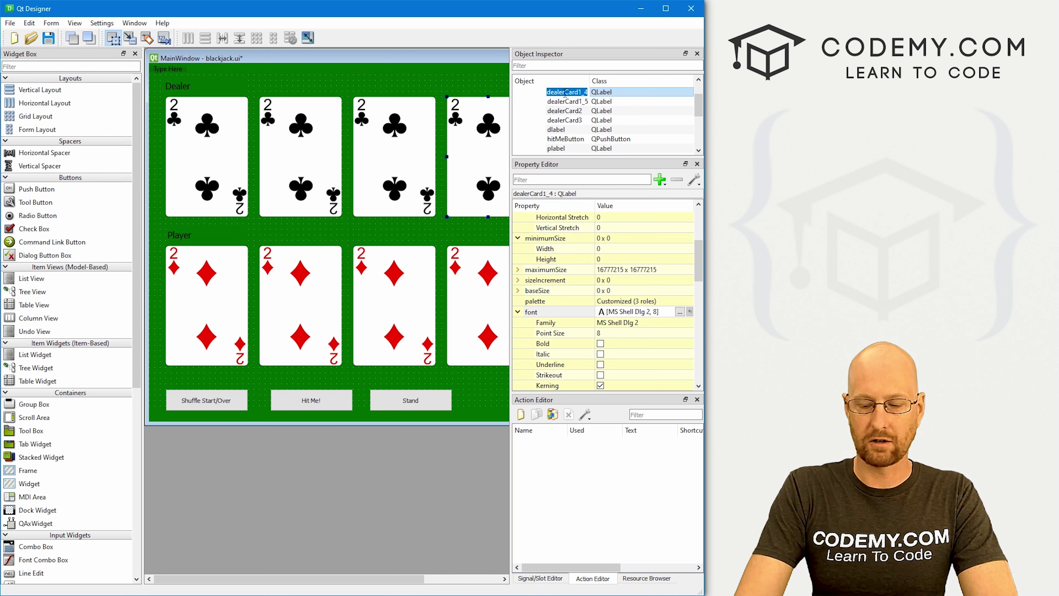
left_click(565, 93)
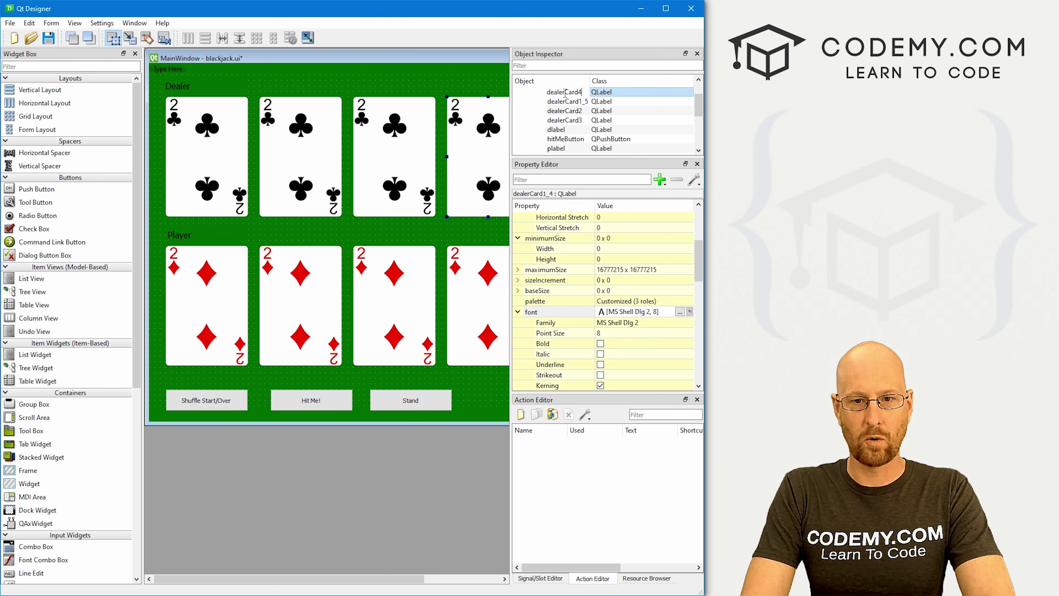
key("Return")
left_click(607, 91)
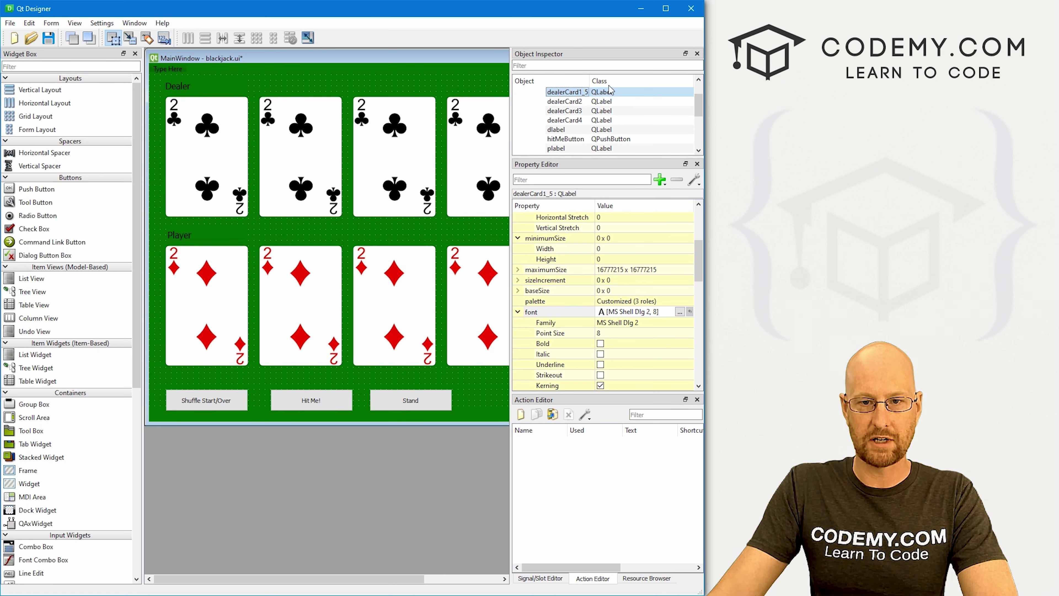
key("End")
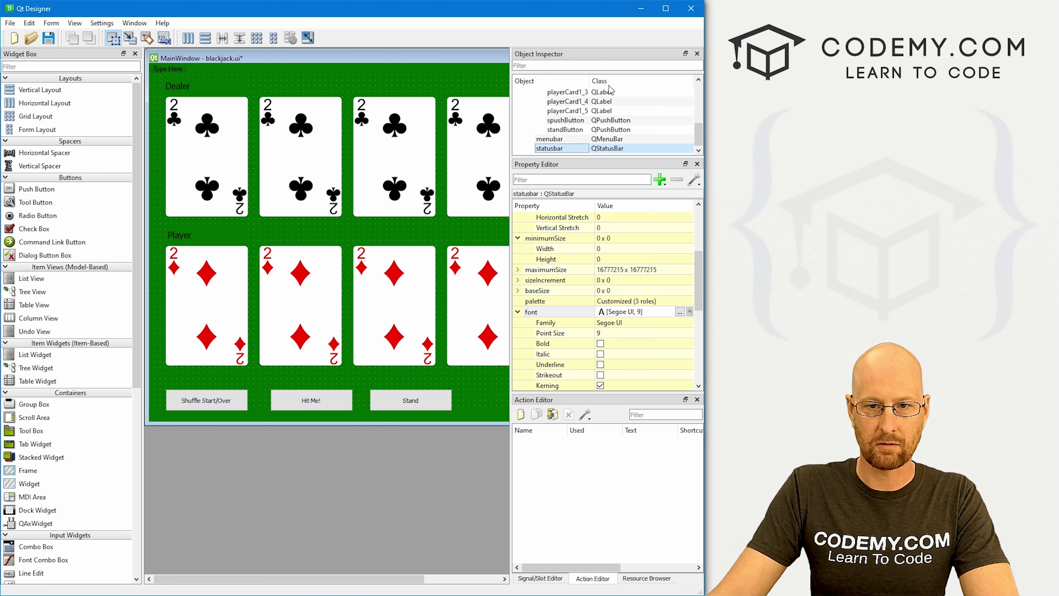
key("Home")
double_click(582, 92)
left_click(582, 92)
key("Delete")
key("Delete")
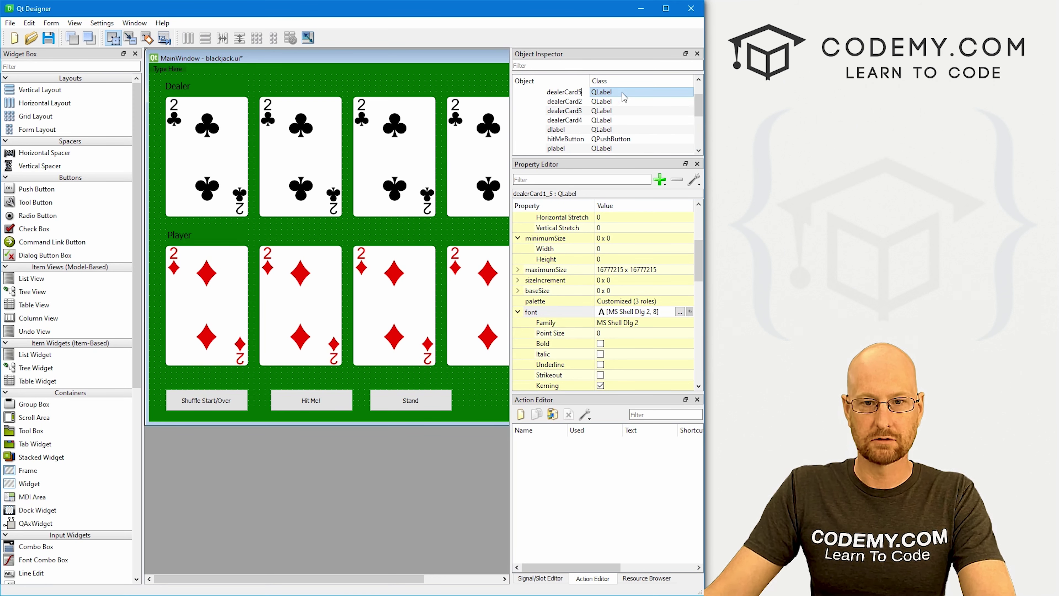
key("Return")
Rename the second and third player card labels as playerCard2 and playerCard3.
left_click(213, 283)
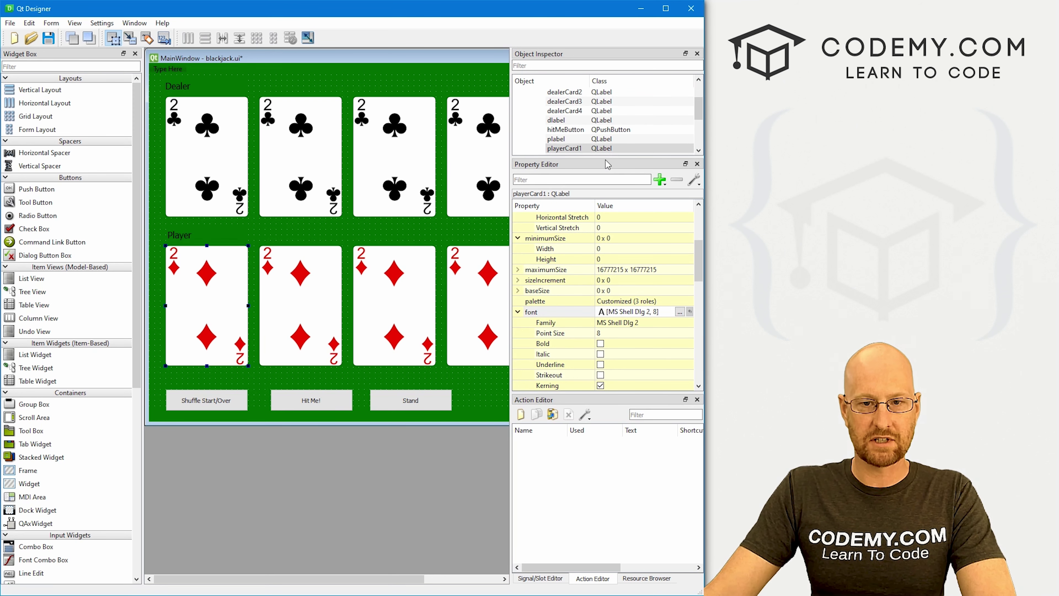
scroll(611, 146, "down", 1)
left_click(590, 131)
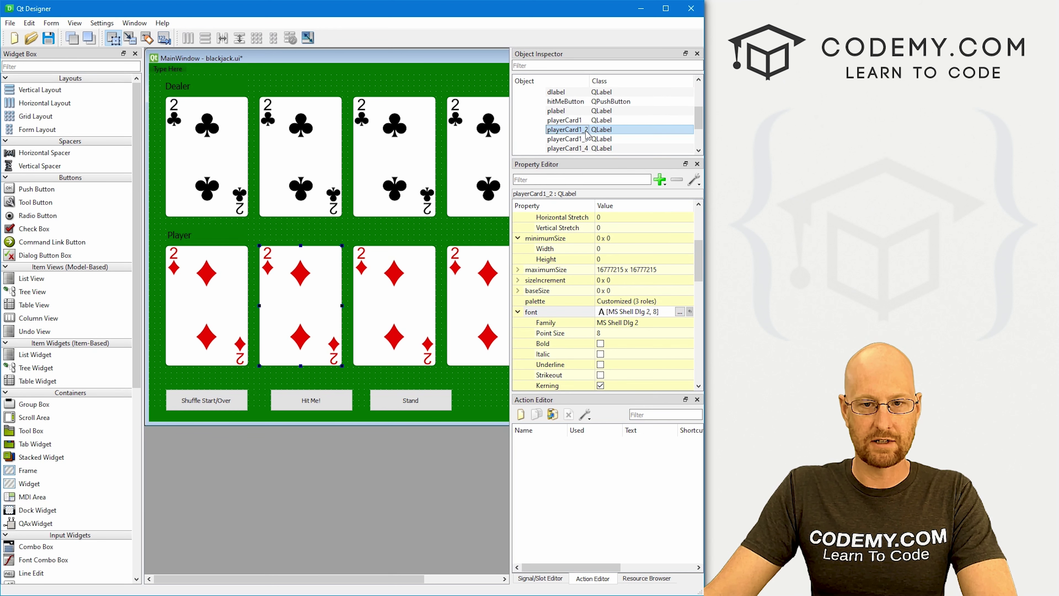
double_click(566, 129)
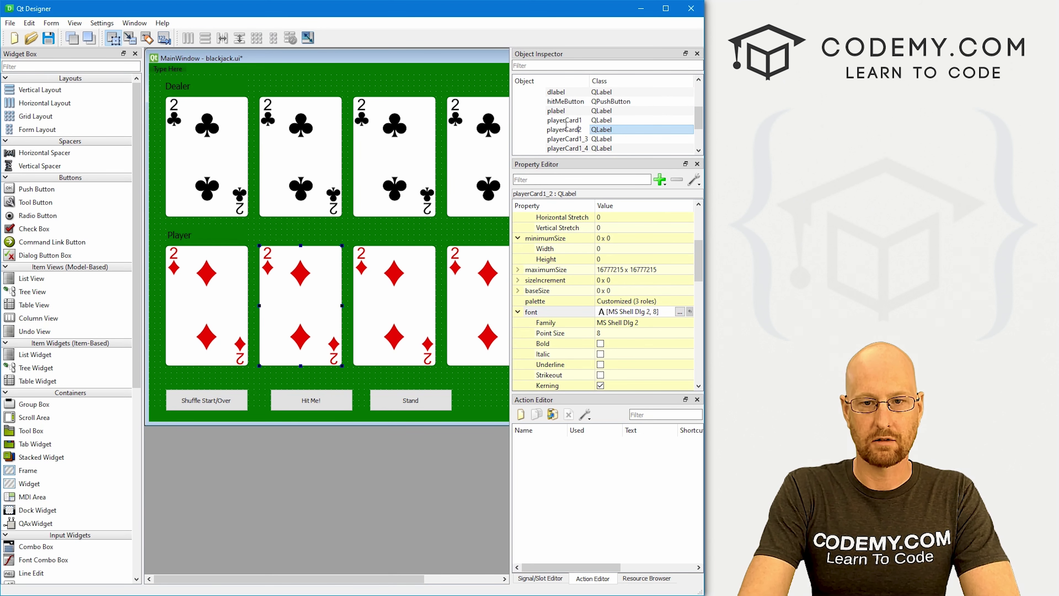
key("Return")
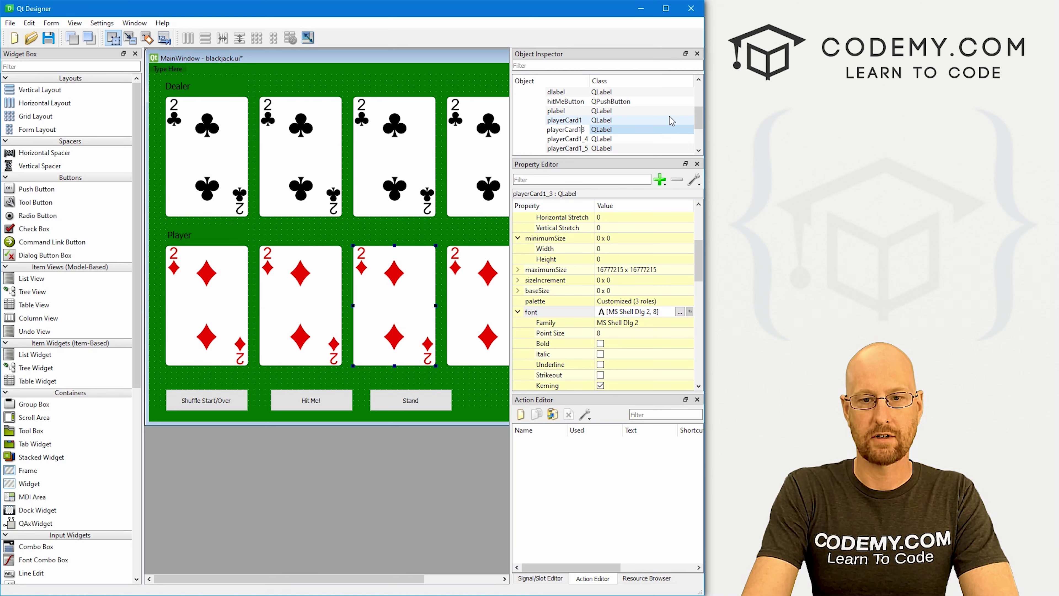
key("Return")
Rename the fourth and fifth player card labels as playerCard4 and playerCard5.
left_click(591, 130)
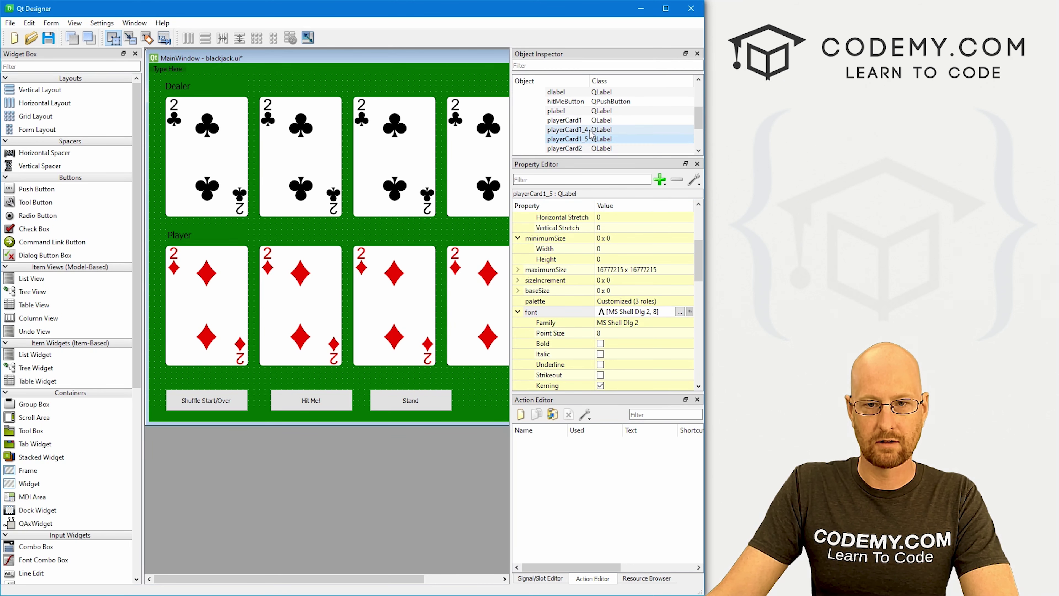
double_click(589, 129)
left_click(589, 129)
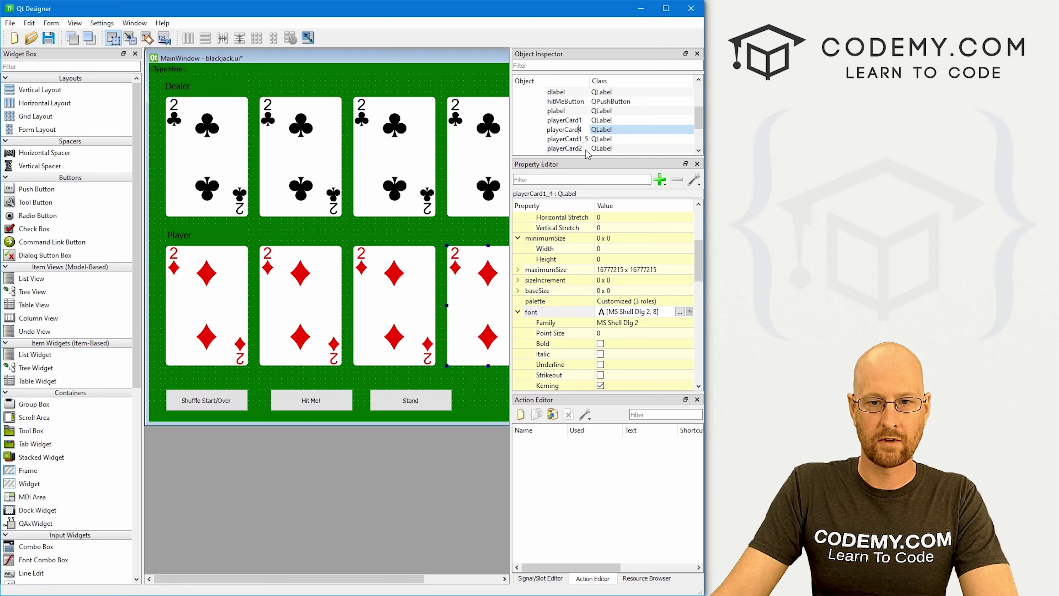
key("Return")
double_click(586, 130)
left_click(586, 130)
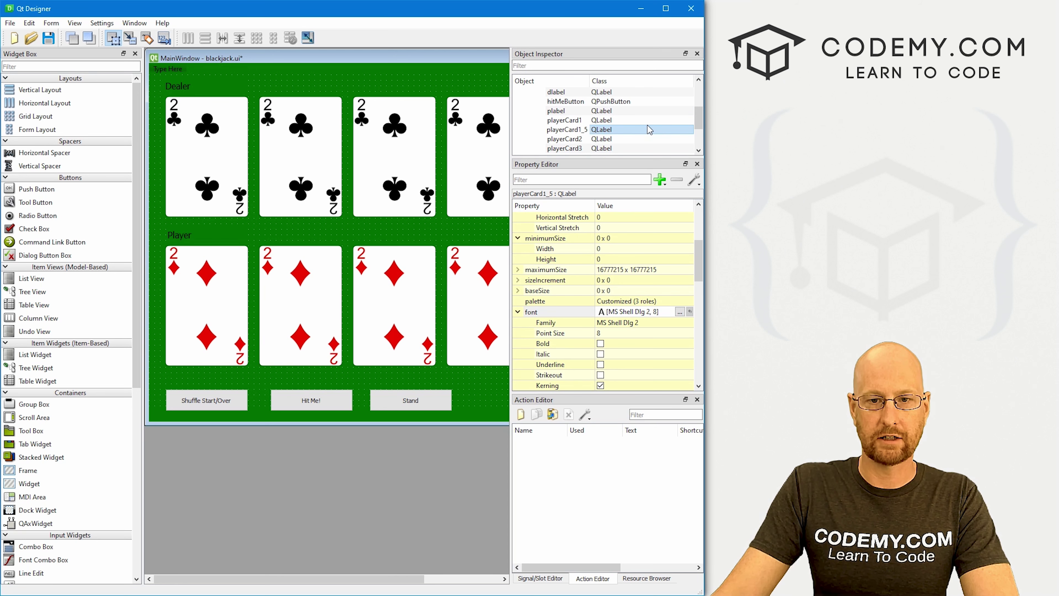
key("BackSpace")
key("BackSpace")
key("Return")
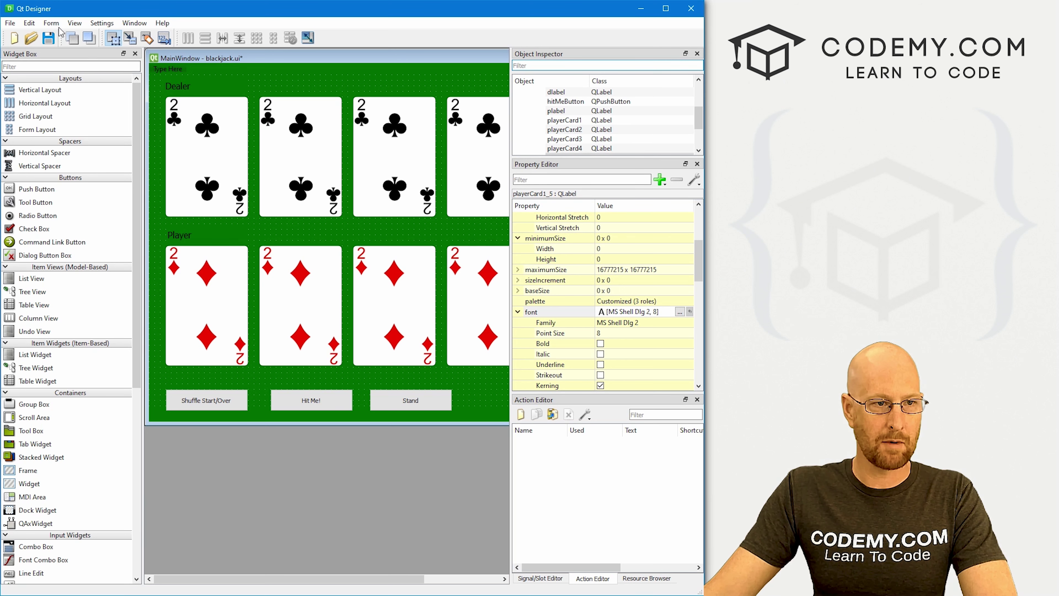
Preview the form to check the layout of the cards and buttons, and close the preview.
left_click(51, 23)
left_click(91, 164)
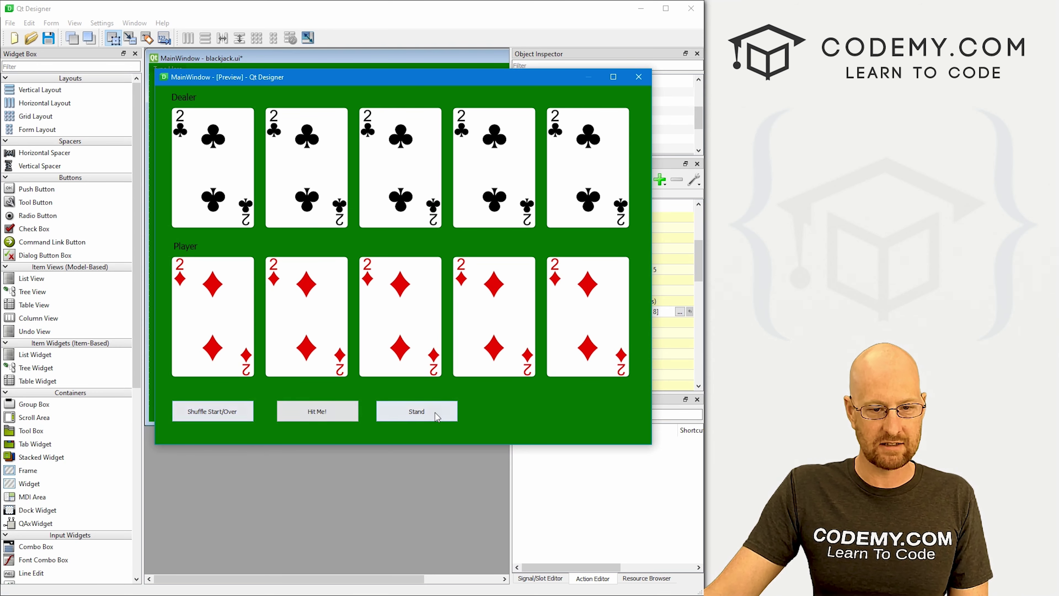
left_click(639, 79)
Shift the Hit Me! and Stand buttons left so they align beneath the second and third player cards.
left_click(284, 403)
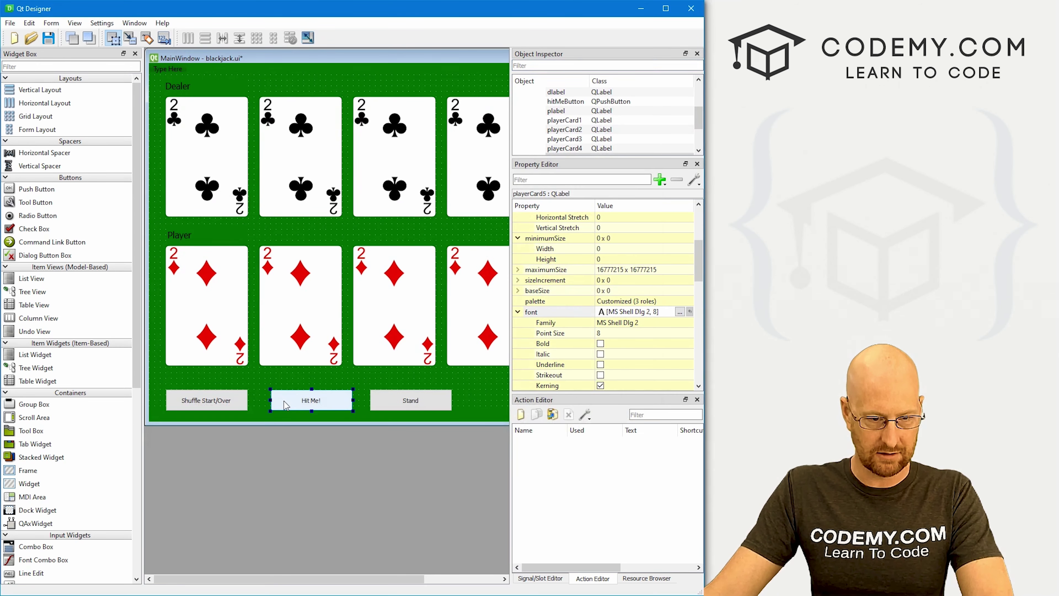
key("Left")
key("Left")
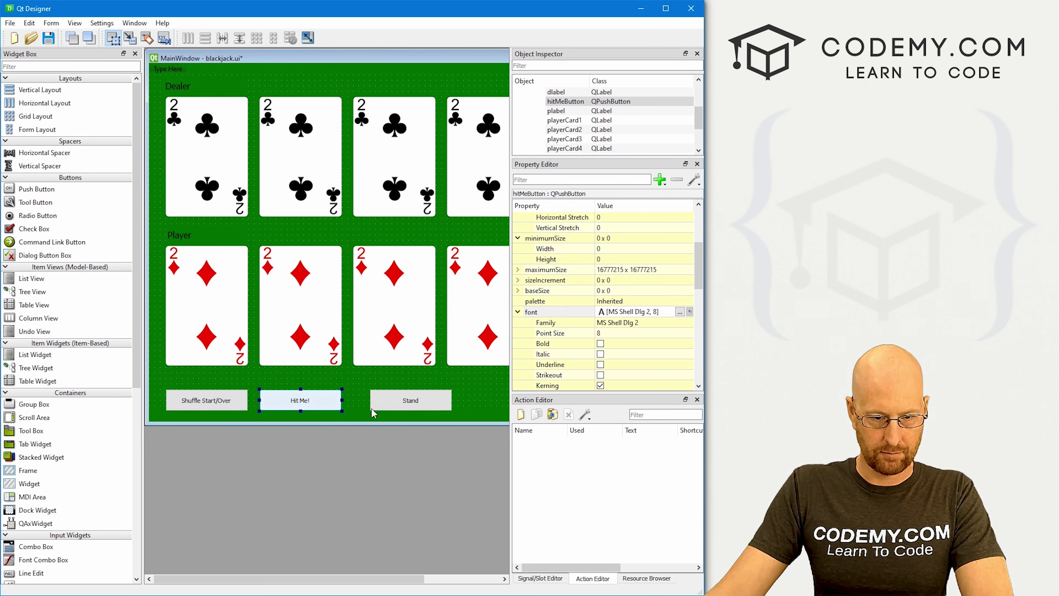
left_click(422, 399)
key("Left")
key("Left")
key("Left")
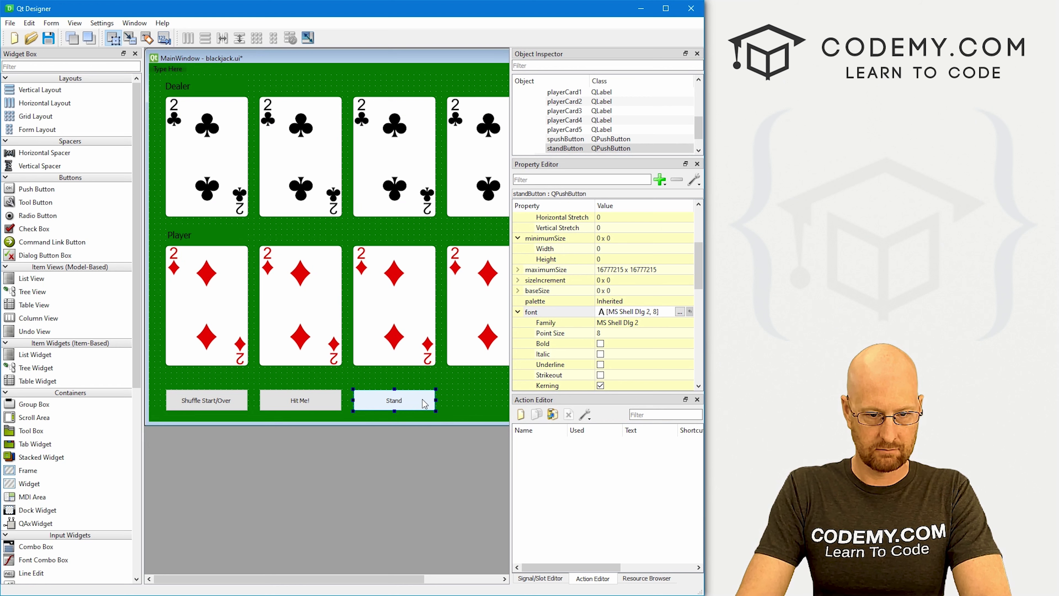
left_click(478, 385)
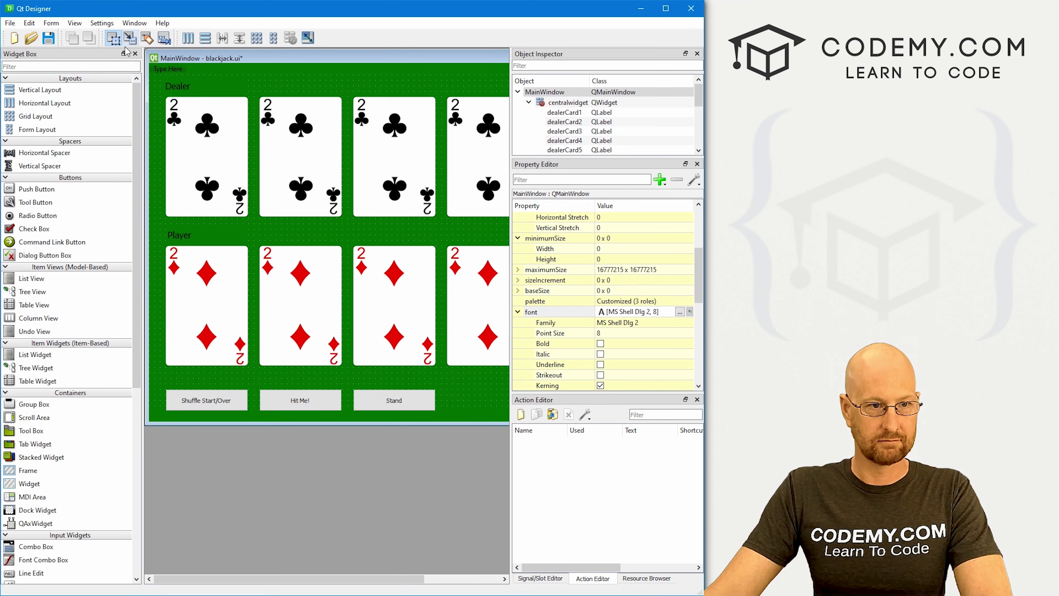
Preview the form again to check how the buttons line up with the cards, and close the preview.
left_click(75, 23)
mouse_move(56, 24)
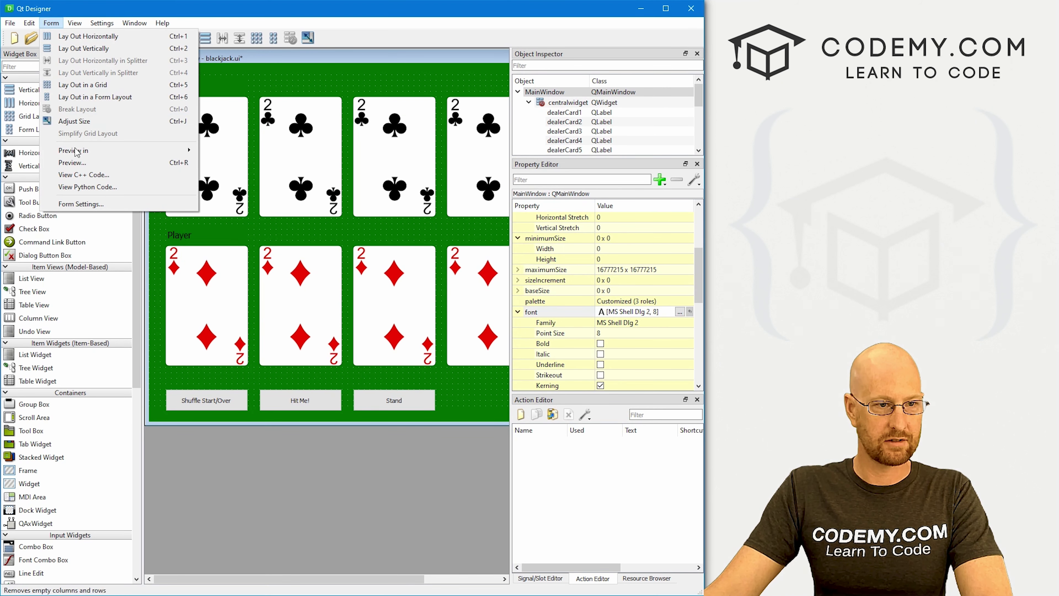
left_click(73, 162)
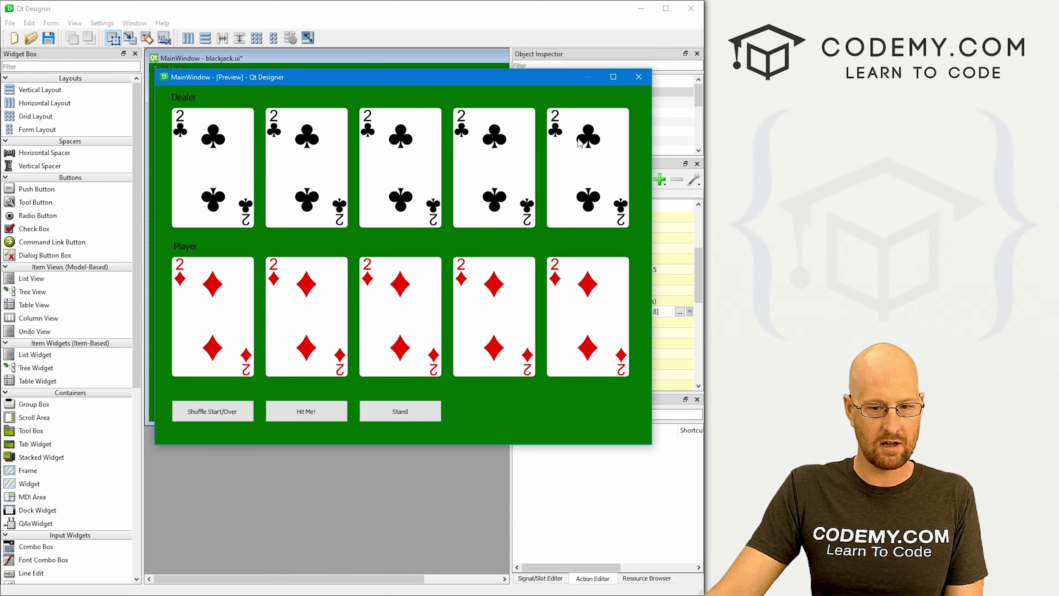
left_click(639, 79)
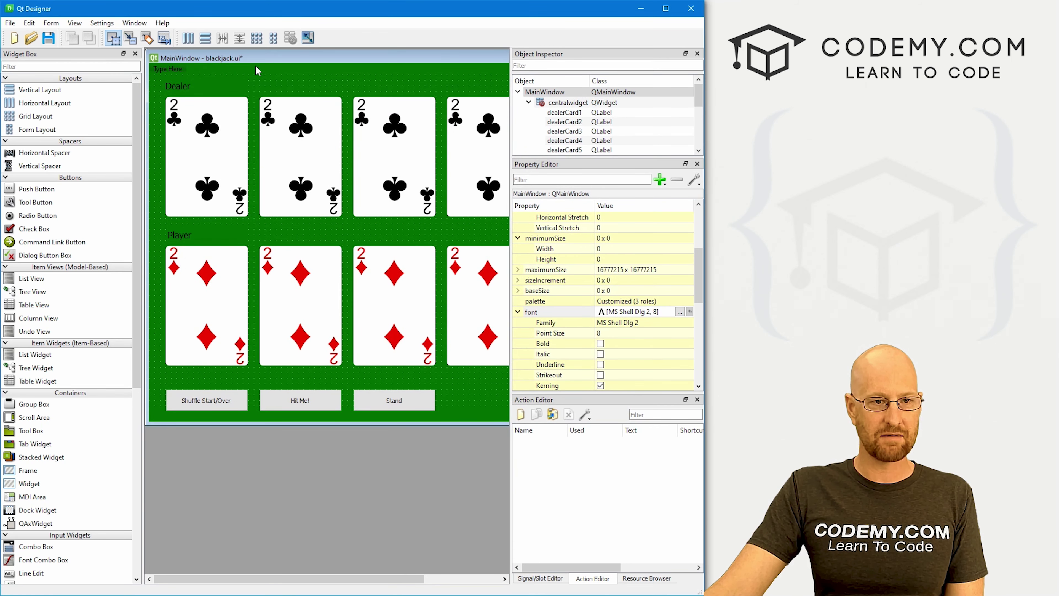
Save the blackjack.ui form and switch to the widget definitions of blackjack.py in Sublime Text.
left_click(10, 23)
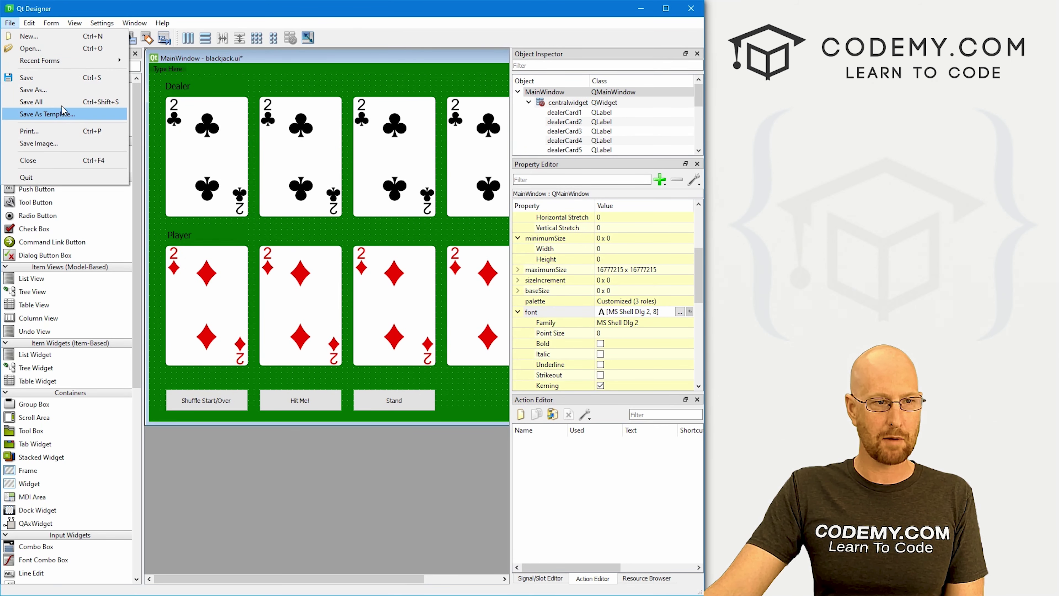
left_click(51, 78)
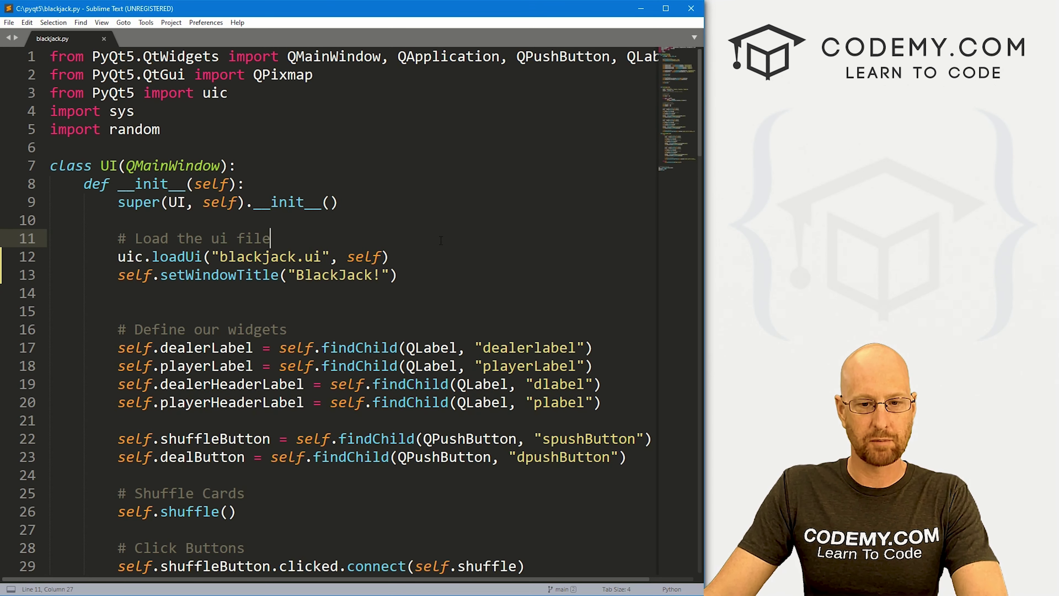
scroll(441, 240, "down", 2)
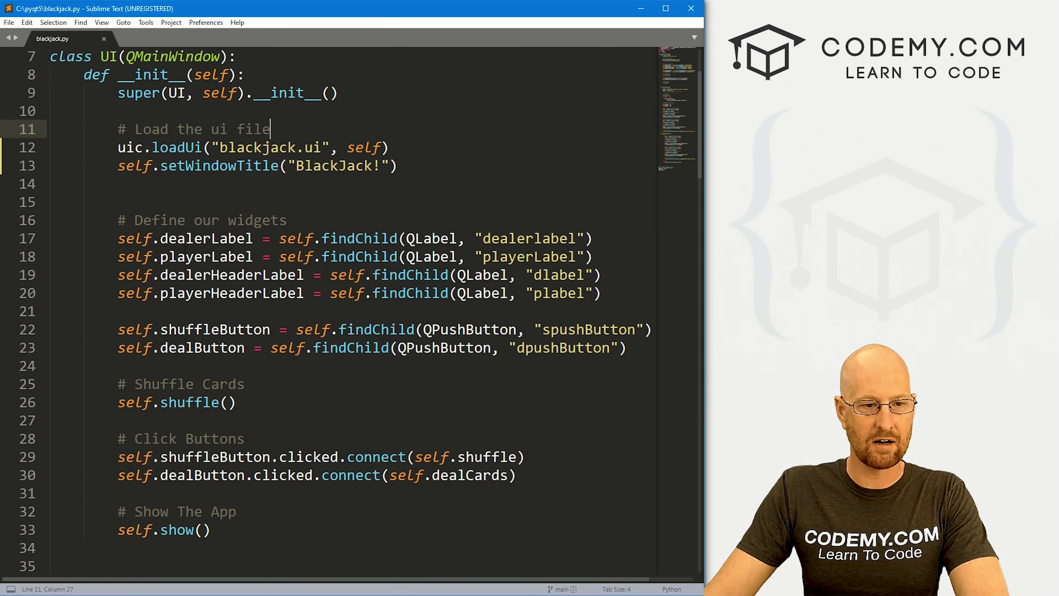
Change the widget name looked up by the dealerLabel definition to "dealerCard1".
left_click(162, 245)
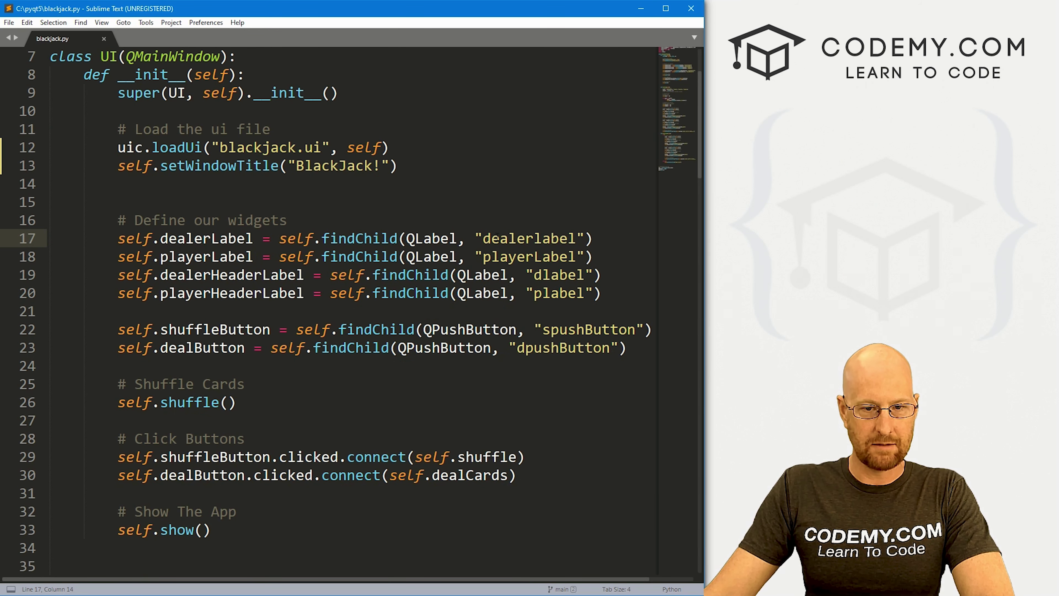
double_click(526, 238)
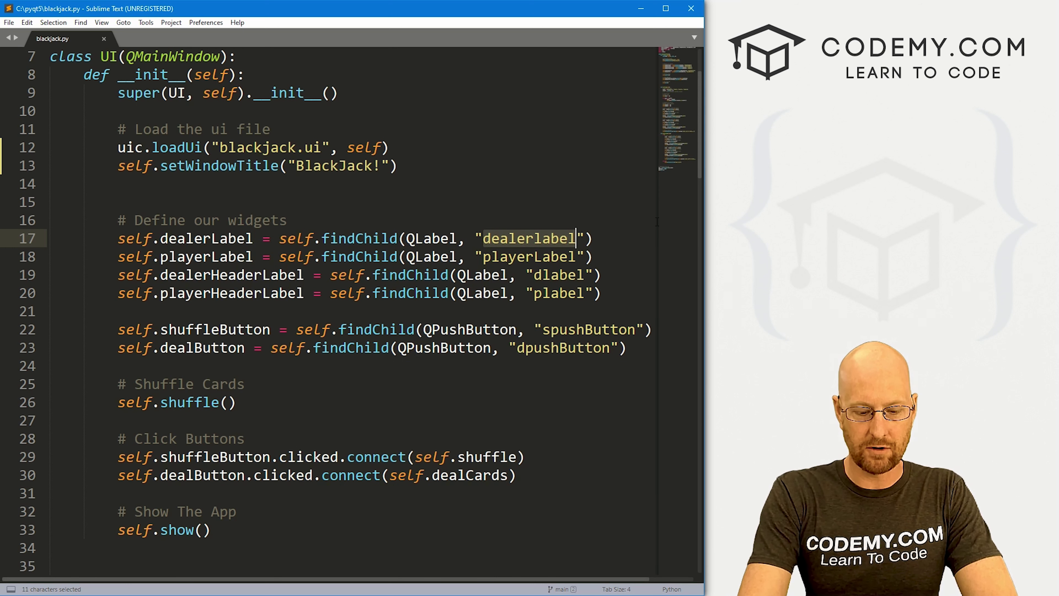
type("dealercar")
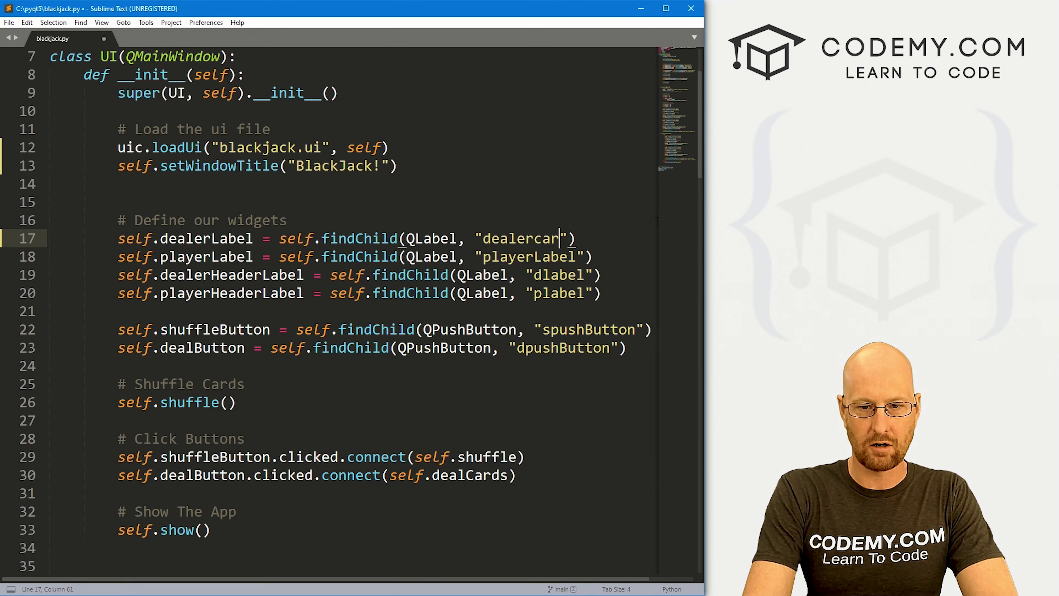
key("BackSpace")
key("BackSpace")
key("BackSpace")
type("Card1")
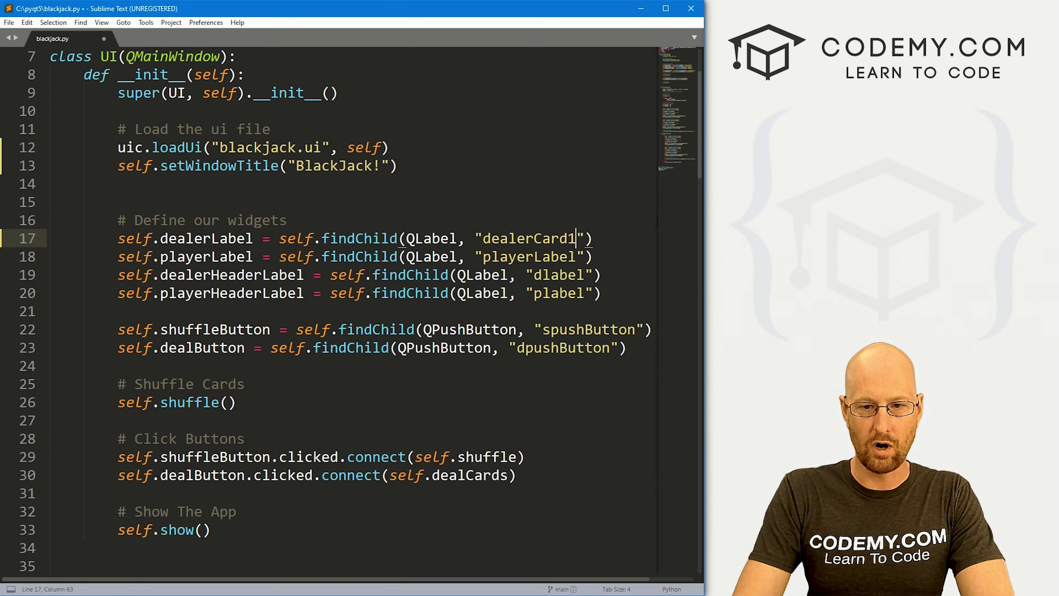
Change the widget name looked up by the playerLabel definition to "playerCard1".
key("Down")
key("Left")
key("Left")
key("Left")
key("Left")
key("shift+Right")
key("shift+Right")
key("shift+Right")
key("shift+Right")
key("shift+Right")
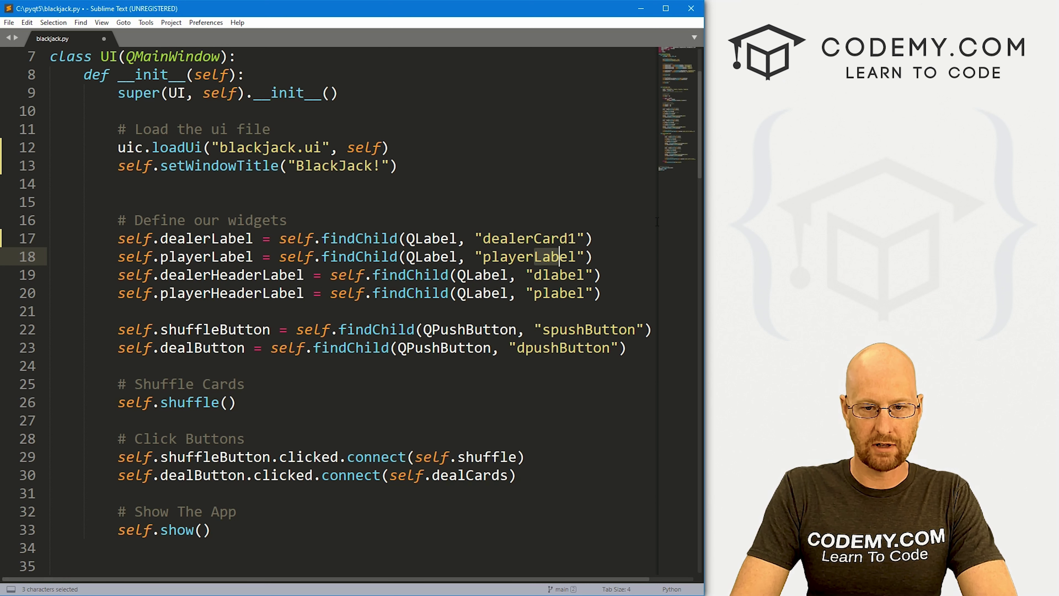
type("Card1")
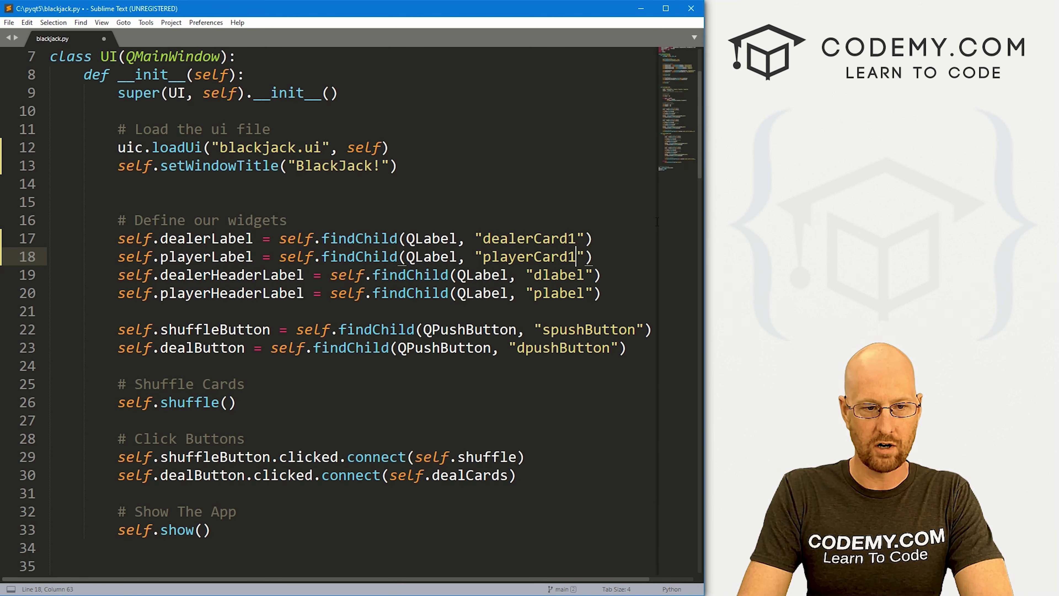
Insert a blank line between the dealer and player label definitions, and rename the dealerLabel variable to dealerCard1.
key("Return")
key("Up")
key("Up")
key("Right")
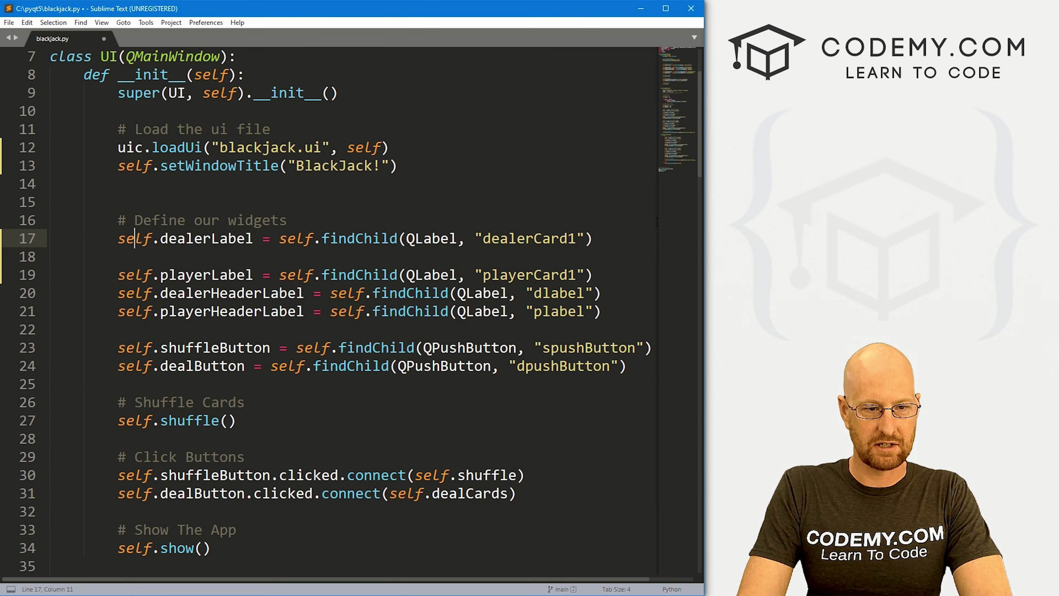
key("Right")
key("Right")
key("Right")
key("Right")
key("Right")
key("BackSpace")
key("BackSpace")
key("BackSpace")
key("BackSpace")
key("BackSpace")
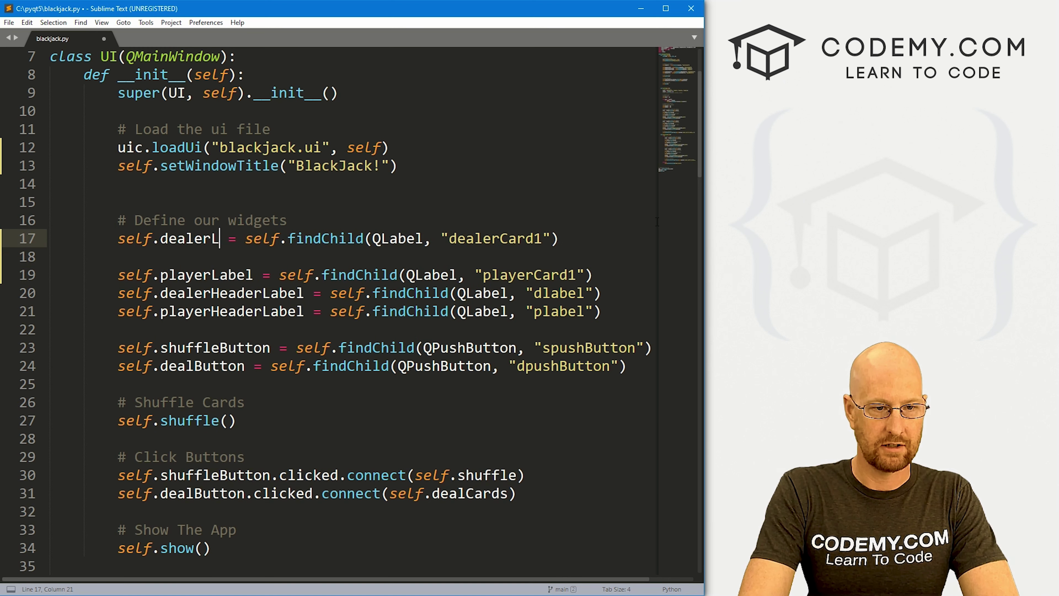
type("Card1")
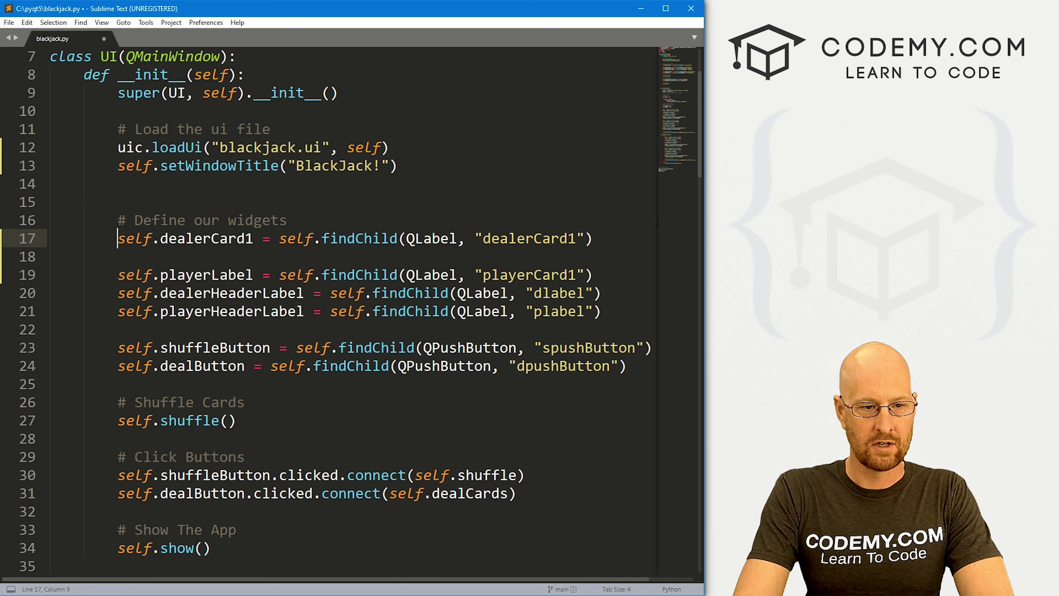
Duplicate the dealerCard1 definition line four times directly below the original.
key("shift+End")
key("ctrl+c")
key("End")
key("Return")
key("ctrl+v")
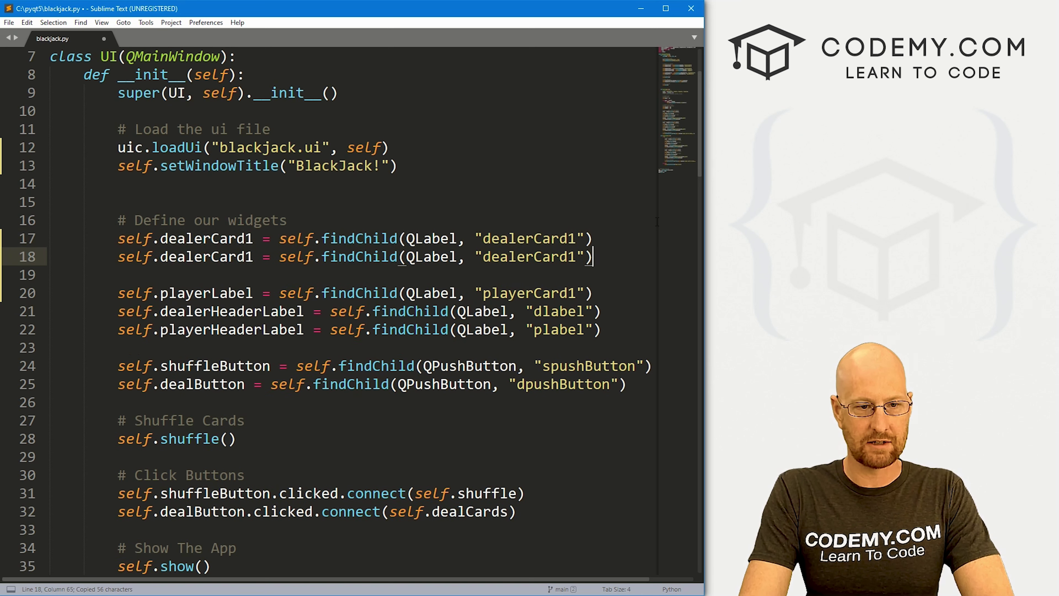
key("Return")
key("ctrl+v")
key("Return")
key("ctrl+v")
key("Return")
key("ctrl+v")
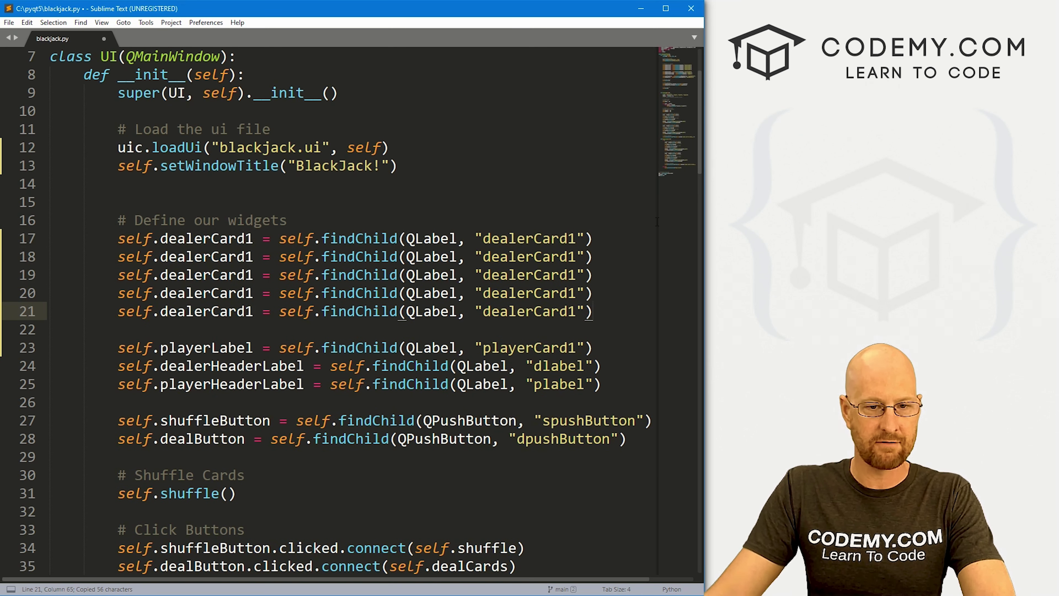
Change the quoted widget names in the four copied dealer lines to "dealerCard2" through "dealerCard5".
left_click(576, 250)
key("BackSpace")
type("2")
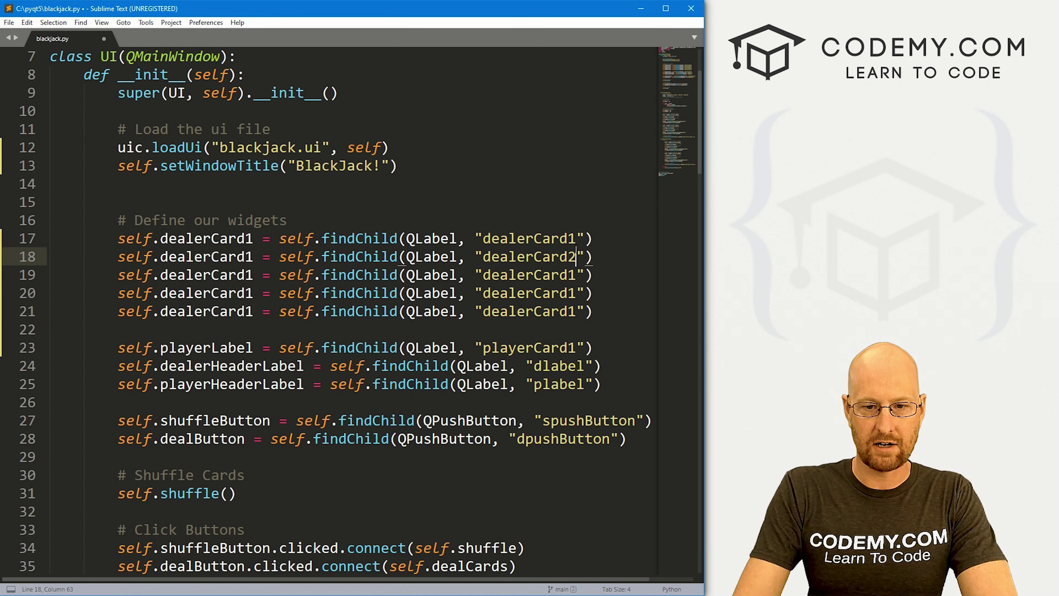
key("Down")
key("BackSpace")
type("2")
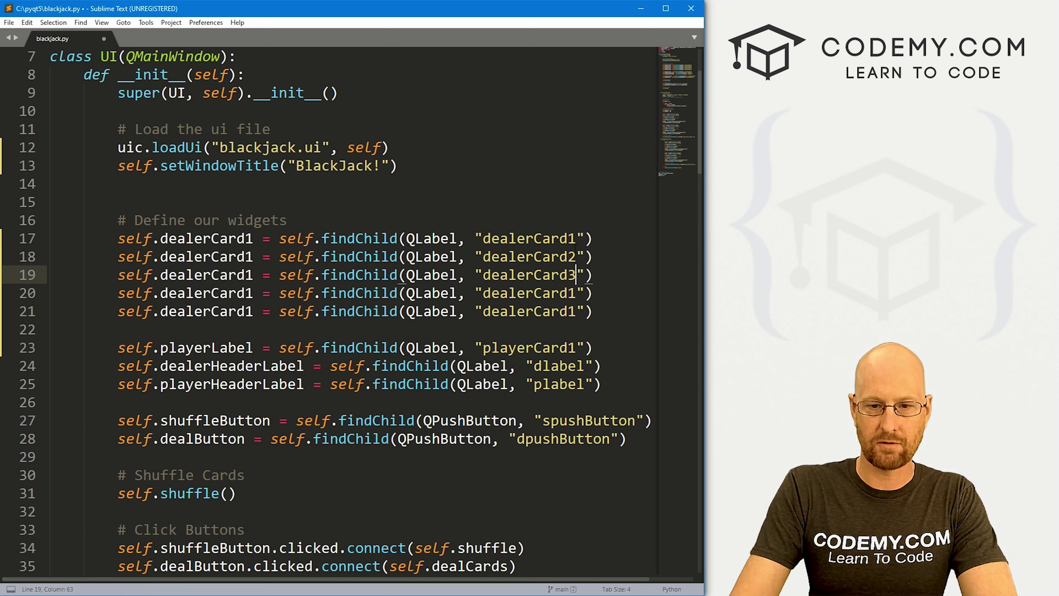
key("Down")
key("BackSpace")
type("4")
key("Down")
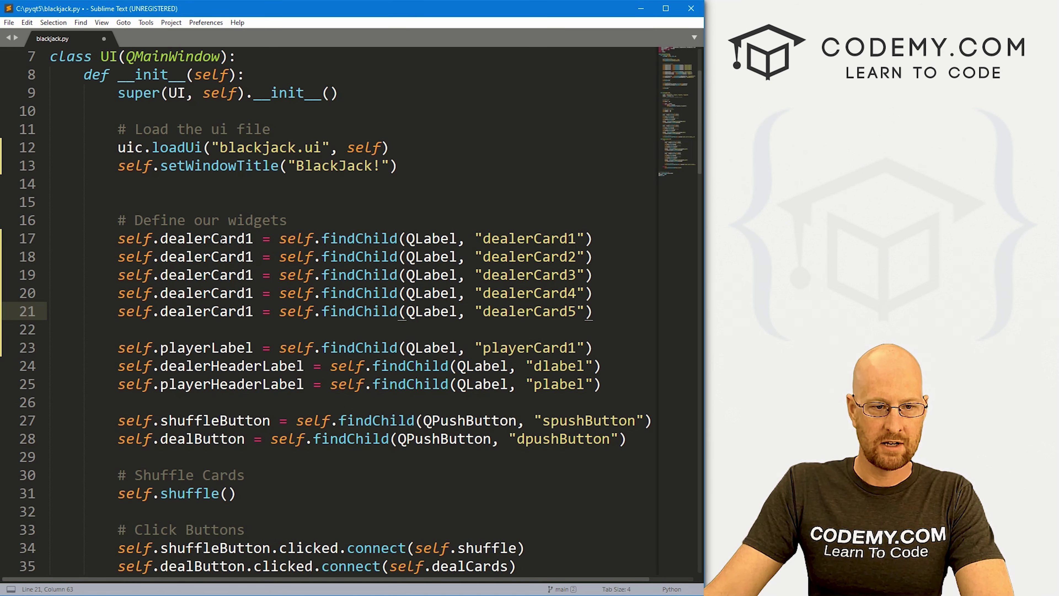
Rename the variables in the four copied dealer lines to dealerCard2, dealerCard3, dealerCard4 and dealerCard5.
left_click(245, 256)
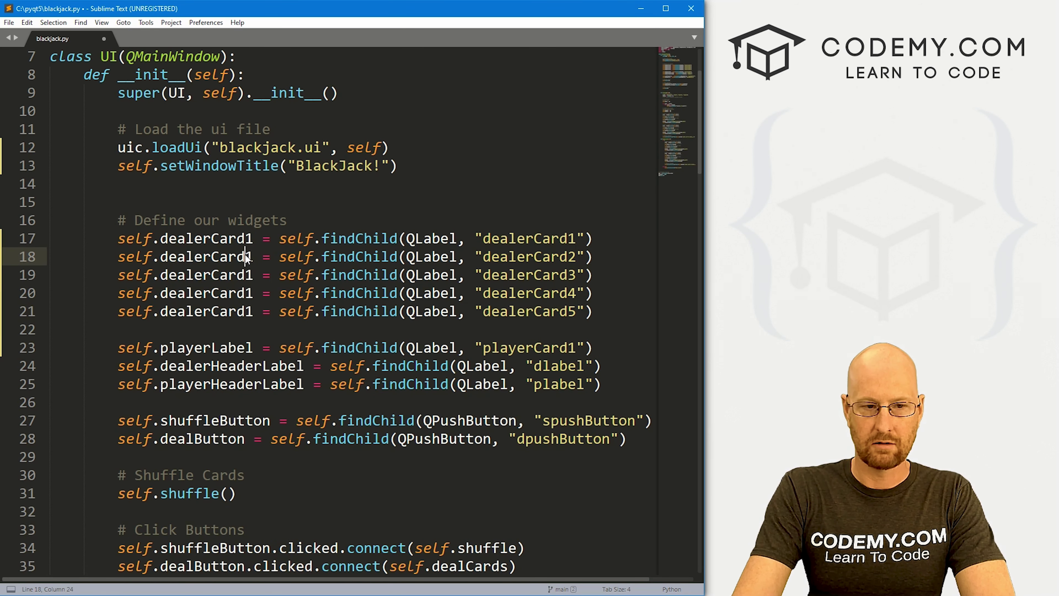
key("Delete")
type("2")
key("Left")
key("Down")
key("Delete")
type("3")
key("Left")
key("Down")
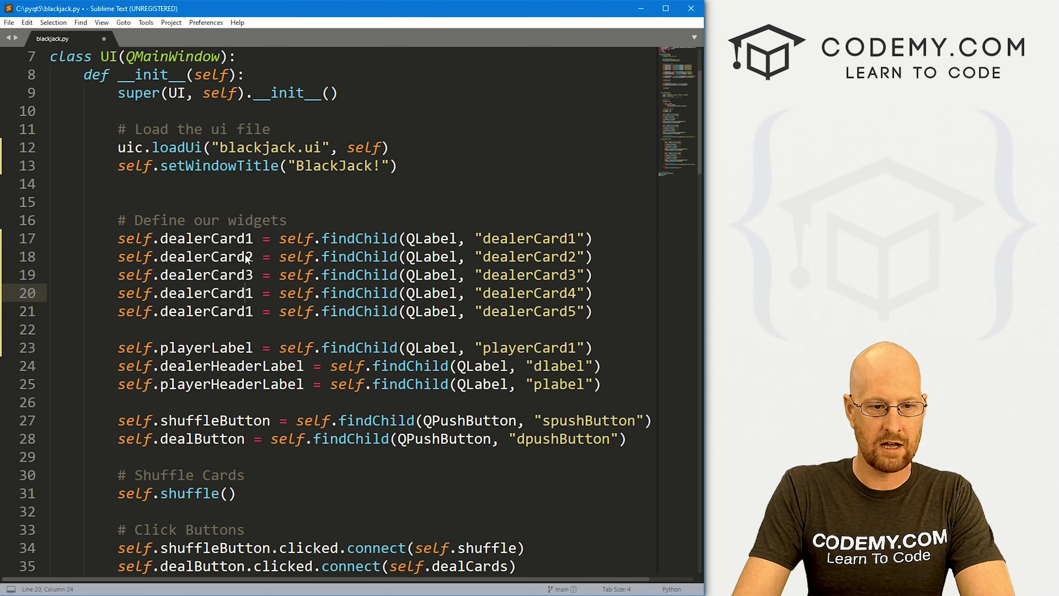
key("Delete")
type("4")
key("Left")
key("Down")
key("Delete")
type("5")
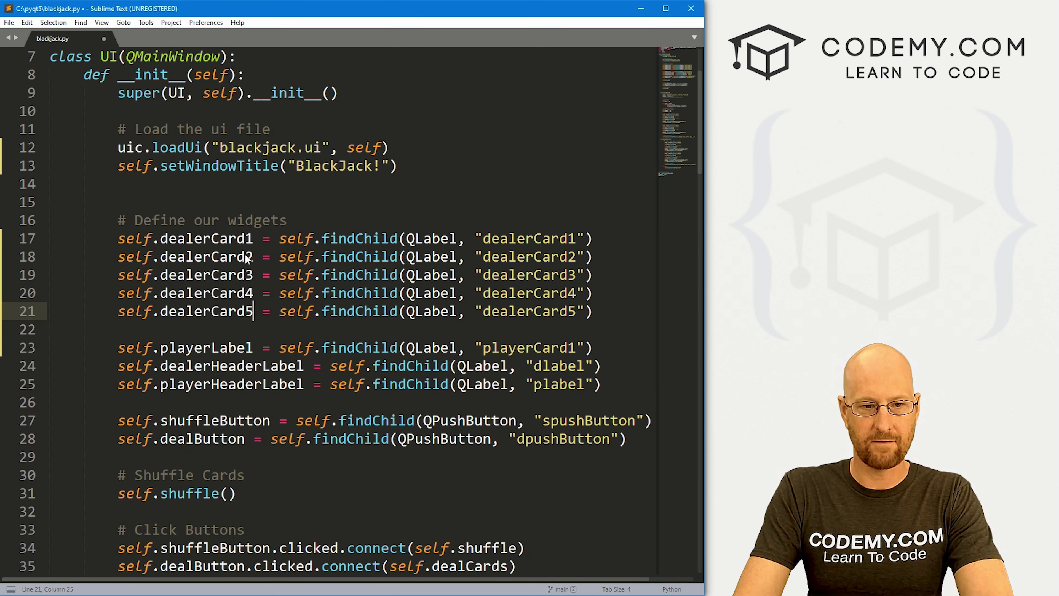
Rename the playerLabel variable to playerCard1 in its definition line.
key("Down")
key("Down")
key("Home")
key("shift+End")
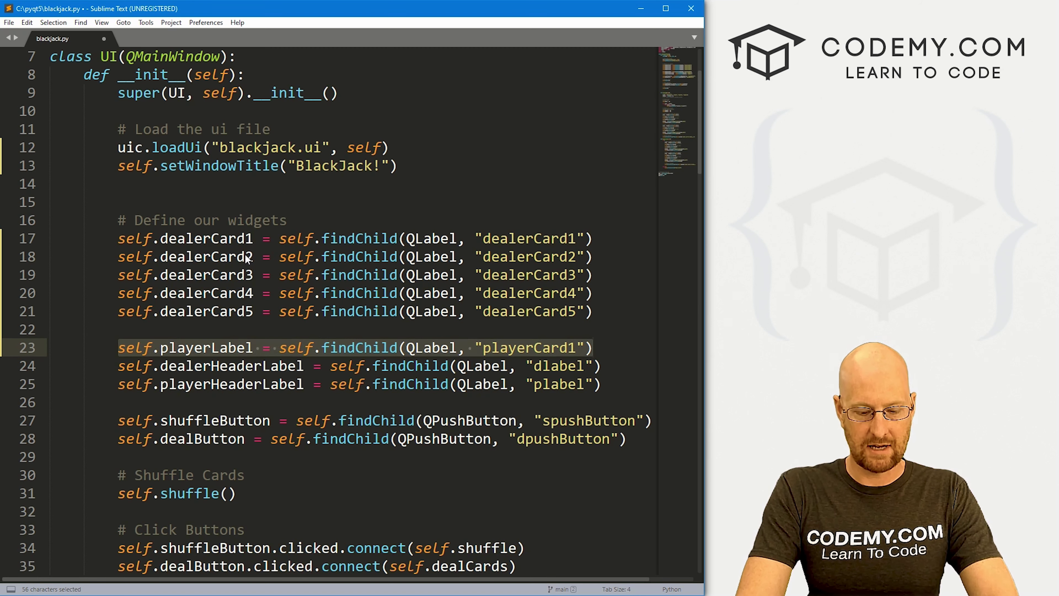
key("ctrl+c")
key("Left")
key("Right")
key("Right")
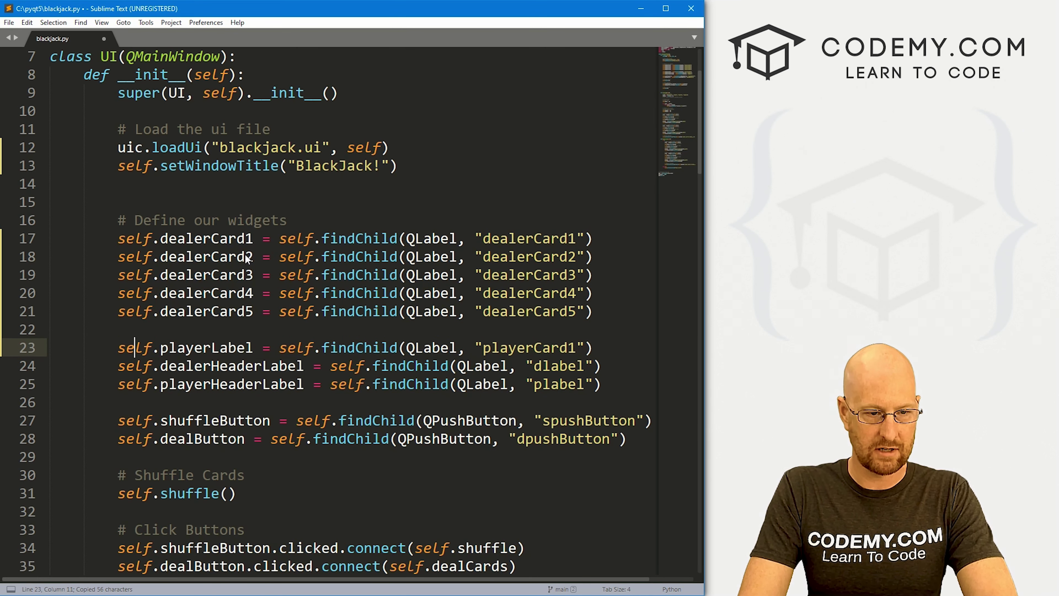
key("shift+Right")
key("shift+Right")
key("shift+Right")
key("shift+Right")
key("shift+Right")
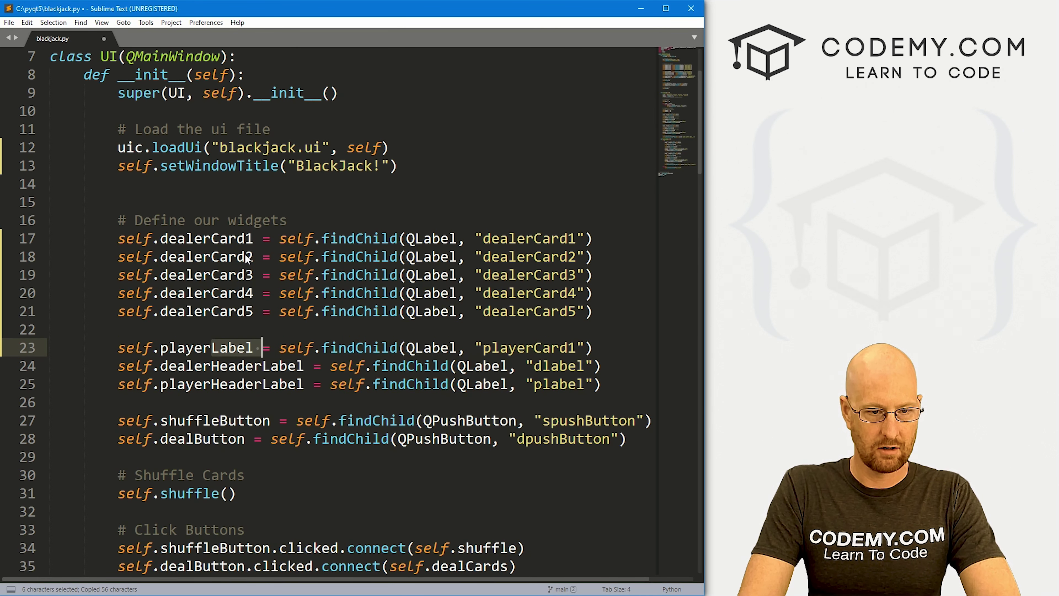
type("Card1")
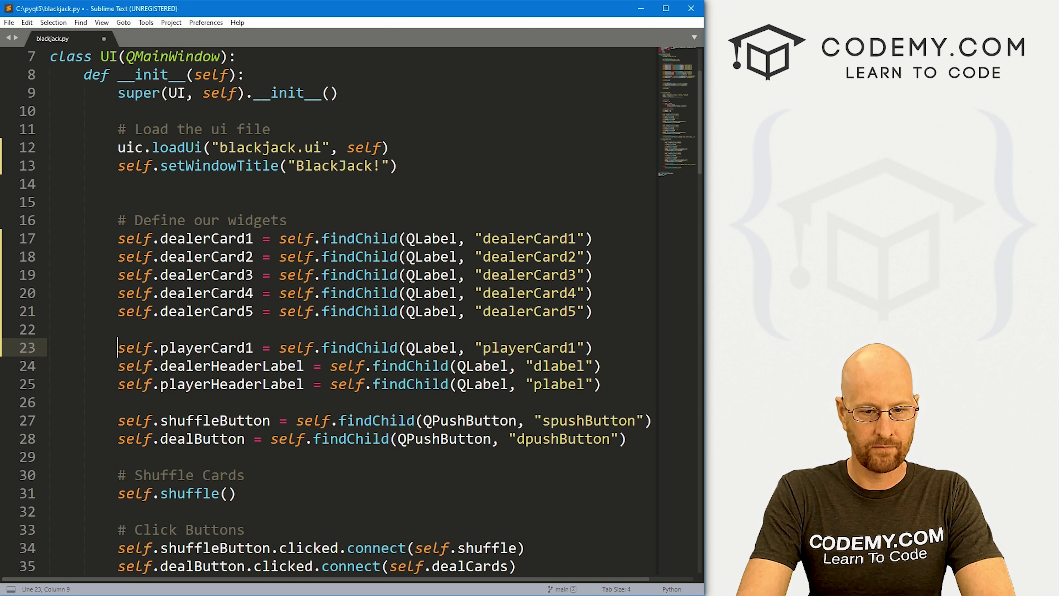
Duplicate the playerCard1 definition four times below the original and leave a blank line before the header labels.
key("shift+End")
key("ctrl+x")
key("ctrl+v")
key("Return")
key("ctrl+v")
key("Return")
key("ctrl+v")
key("Return")
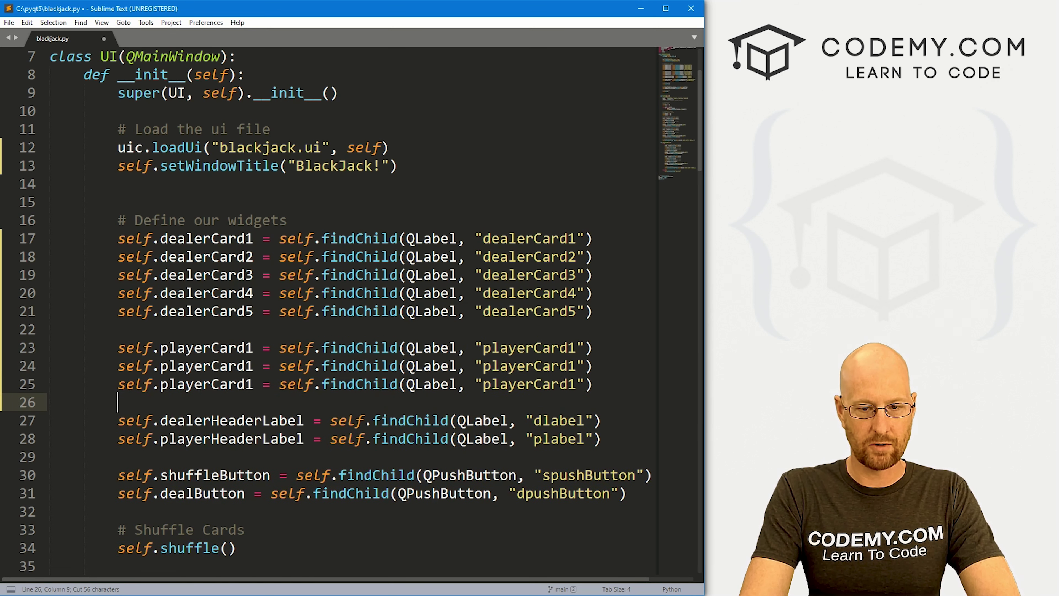
key("ctrl+v")
key("Return")
key("ctrl+v")
key("Return")
Rename the variables in the four copied player lines to playerCard2, playerCard3, playerCard4 and playerCard5.
key("Up")
key("Up")
key("Up")
key("Up")
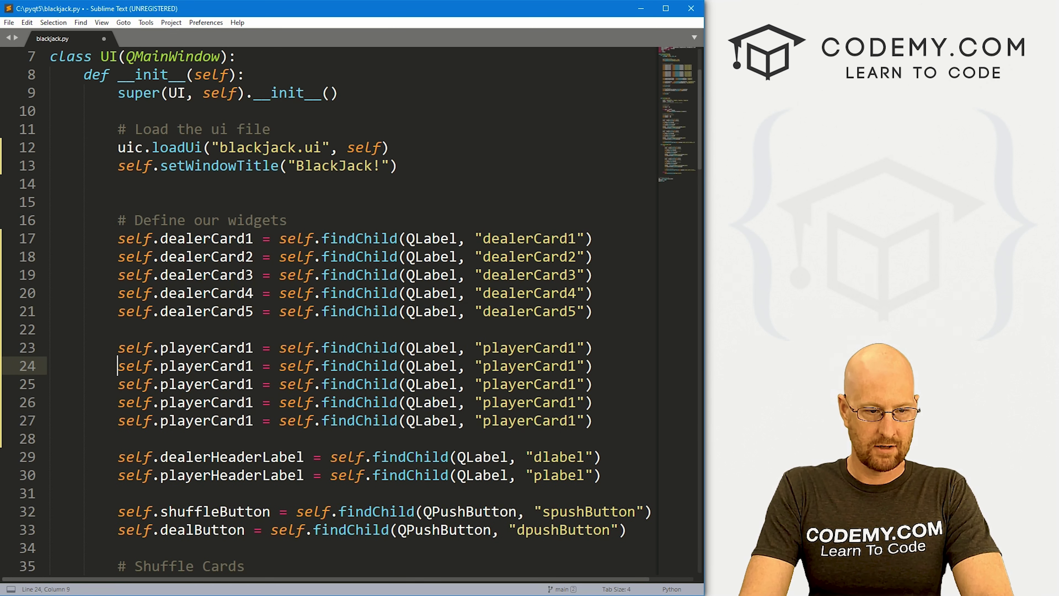
key("Up")
key("Right")
key("Right")
key("Right")
key("Right")
key("Right")
key("Right")
key("Right")
key("Right")
key("Right")
key("Right")
key("Right")
key("Down")
key("Right")
key("Right")
key("Right")
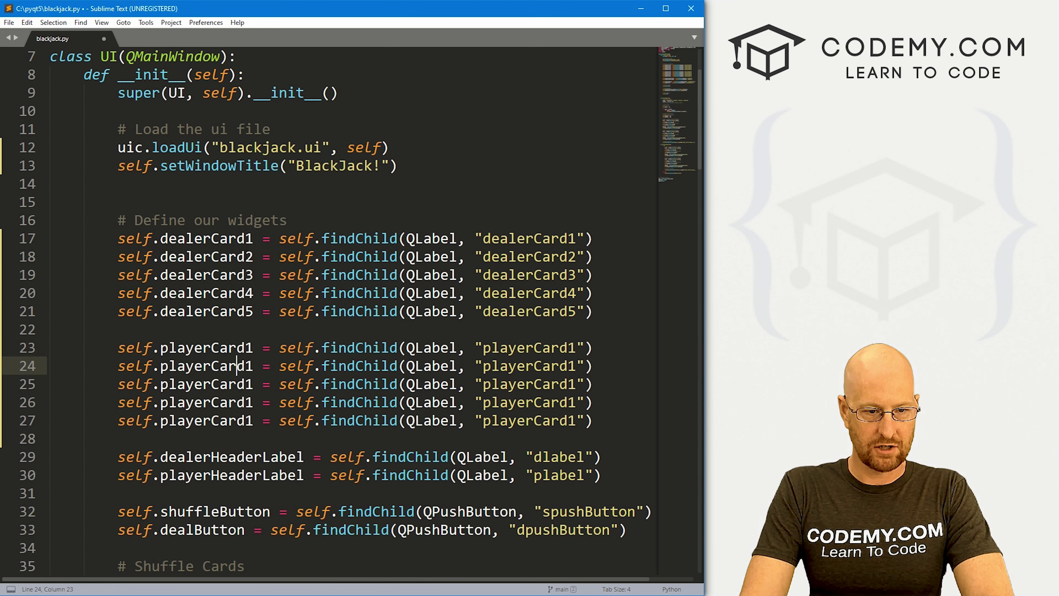
key("Right")
key("Right")
key("BackSpace")
type("2")
key("Down")
key("BackSpace")
type("3")
key("Down")
key("BackSpace")
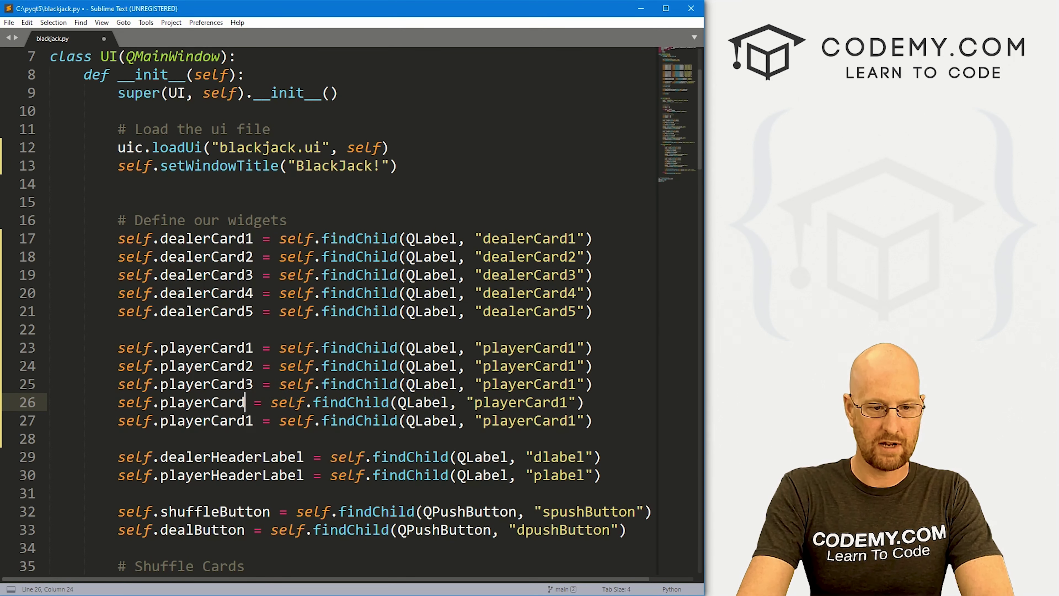
type("4")
key("Down")
key("BackSpace")
type("5")
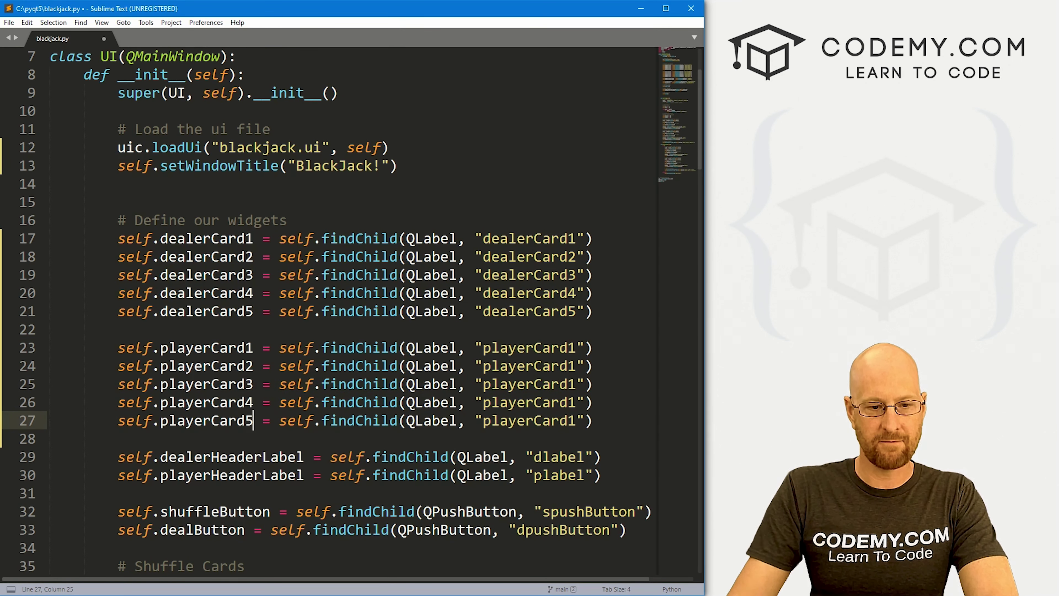
Change the quoted widget names in the four copied player lines to "playerCard2" through "playerCard5".
left_click(580, 366)
key("BackSpace")
type("2")
key("Down")
key("BackSpace")
type("3")
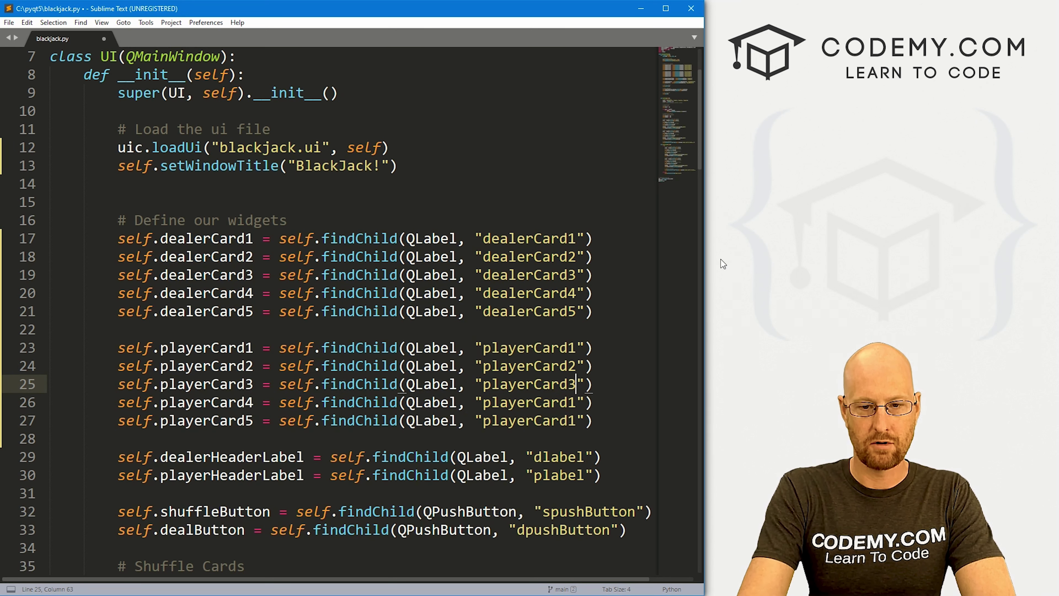
key("Down")
key("BackSpace")
type("4")
key("Down")
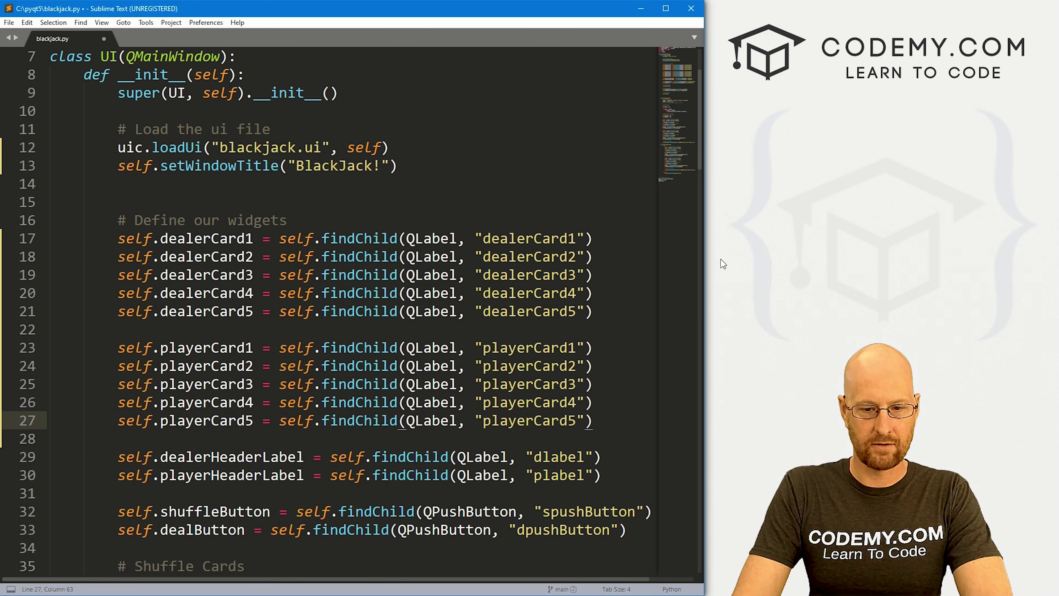
Rename the dealButton variable to hitMeButton in its push button definition.
key("Down")
key("Down")
key("Down")
key("Down")
key("Down")
key("Down")
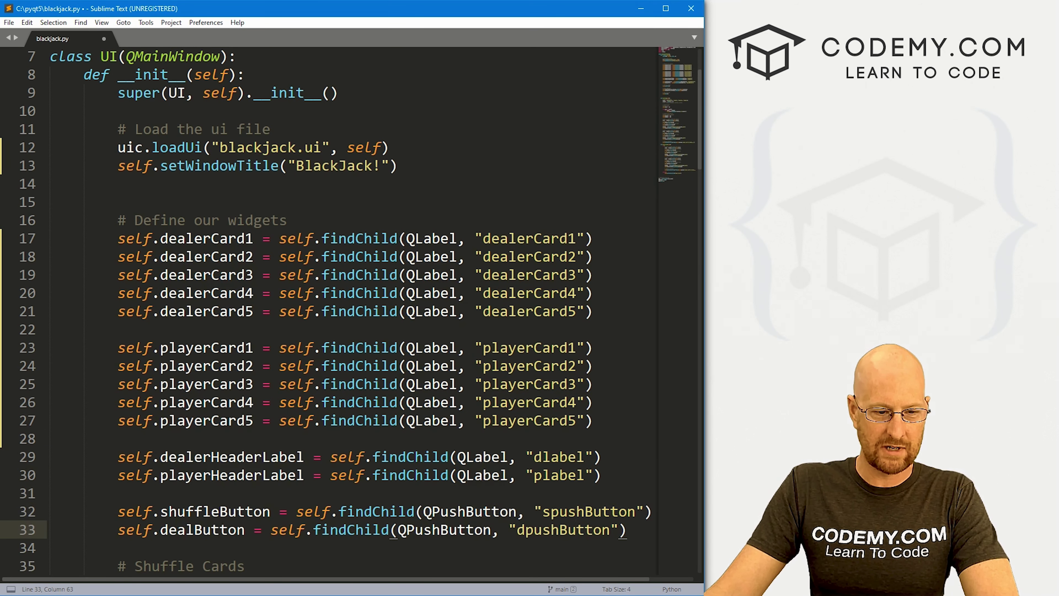
left_click(194, 511)
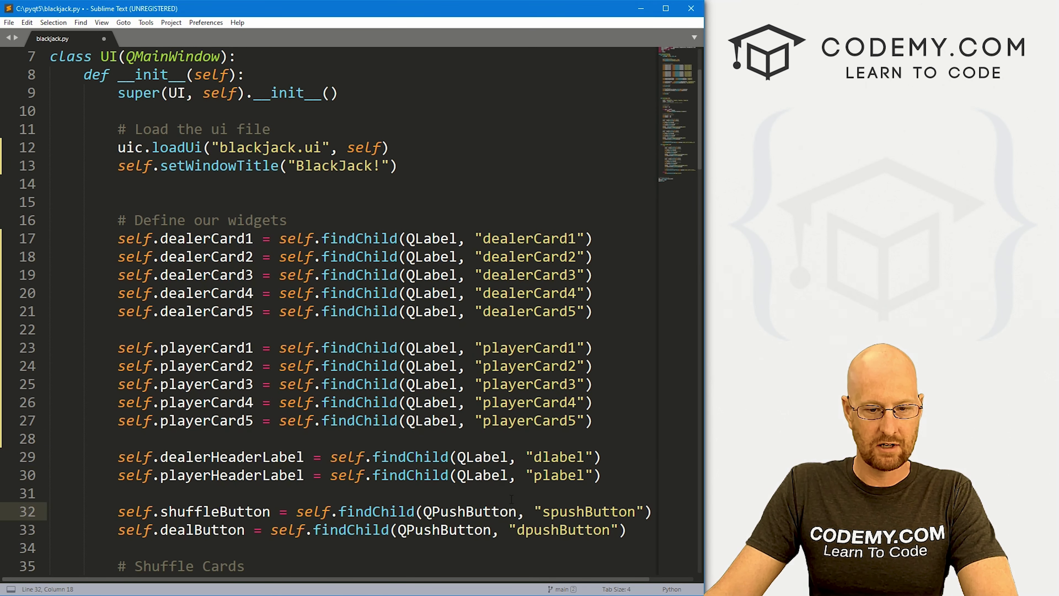
left_click(567, 511)
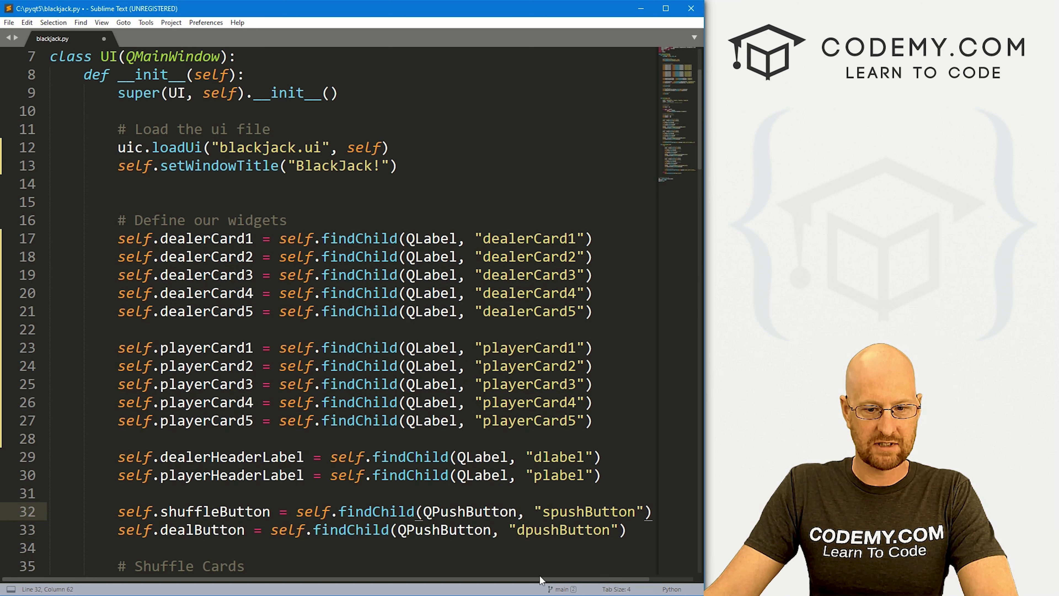
left_click(210, 530)
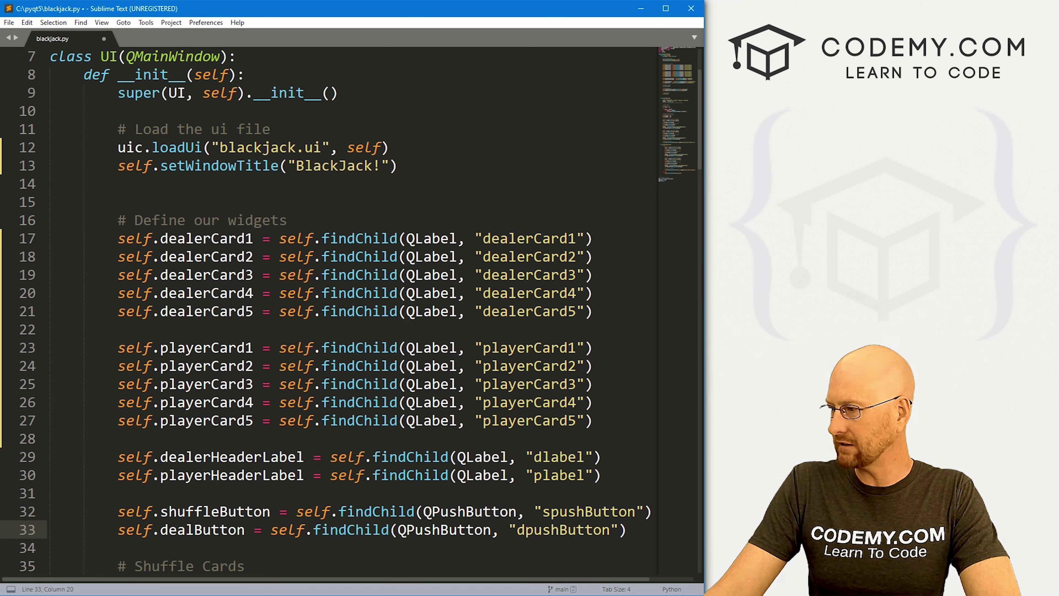
double_click(212, 532)
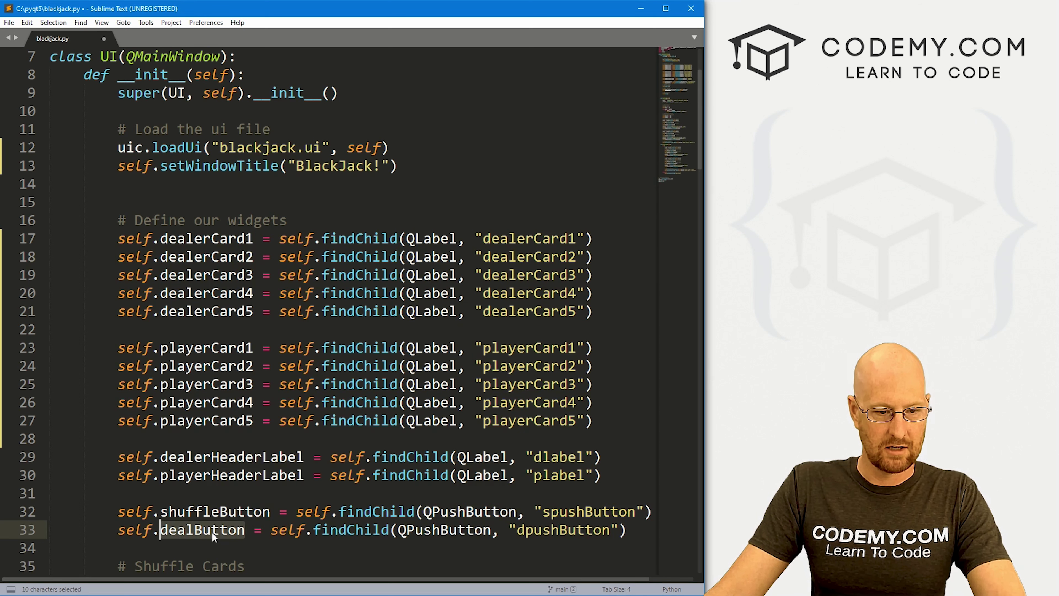
type("hitMeButton")
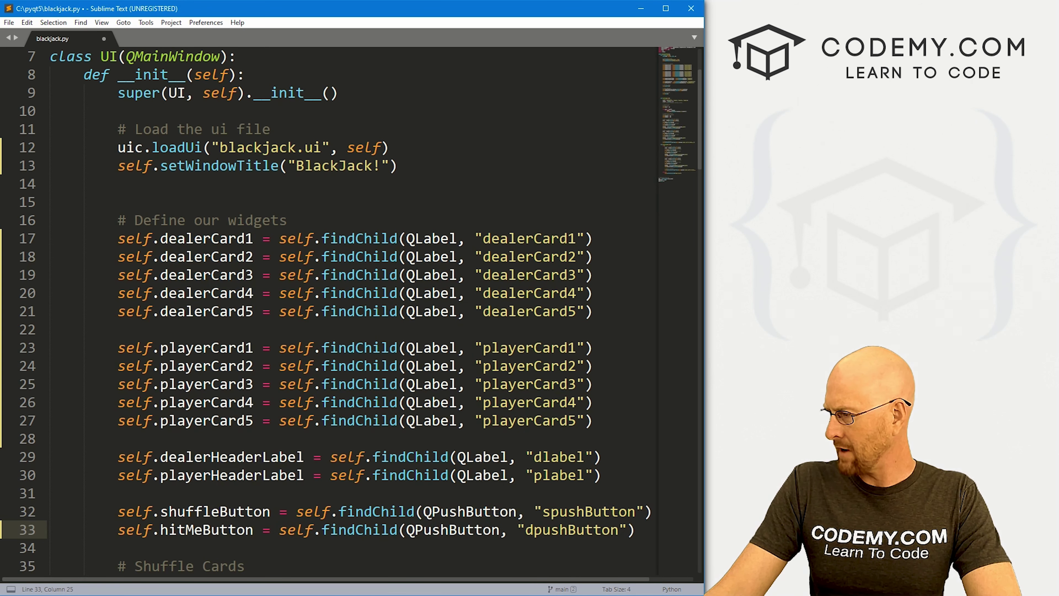
Switch to Qt Designer and select the Hit Me! button on the form.
key("alt+Tab")
left_click(321, 400)
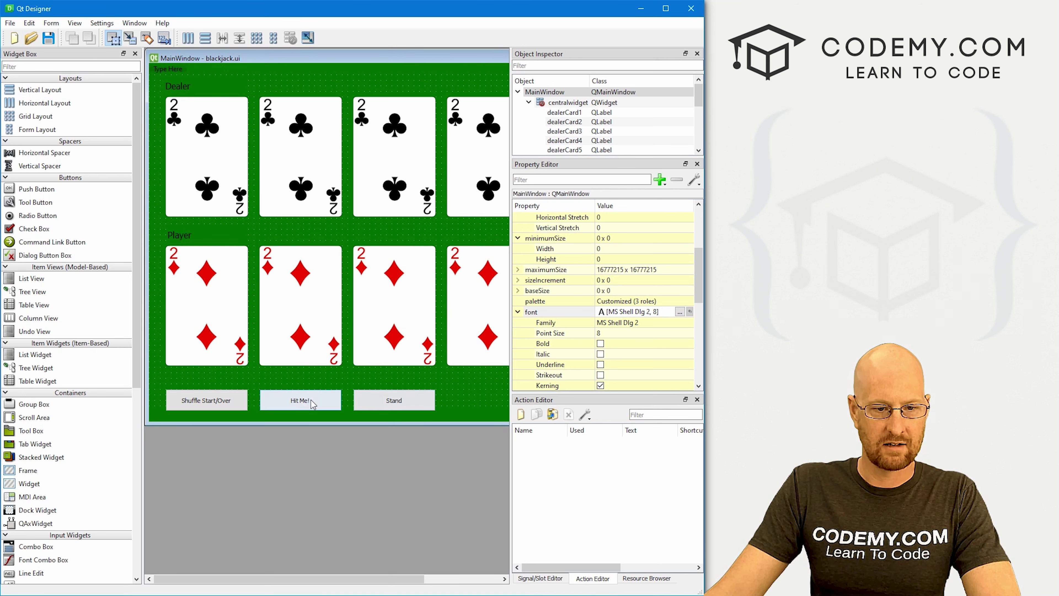